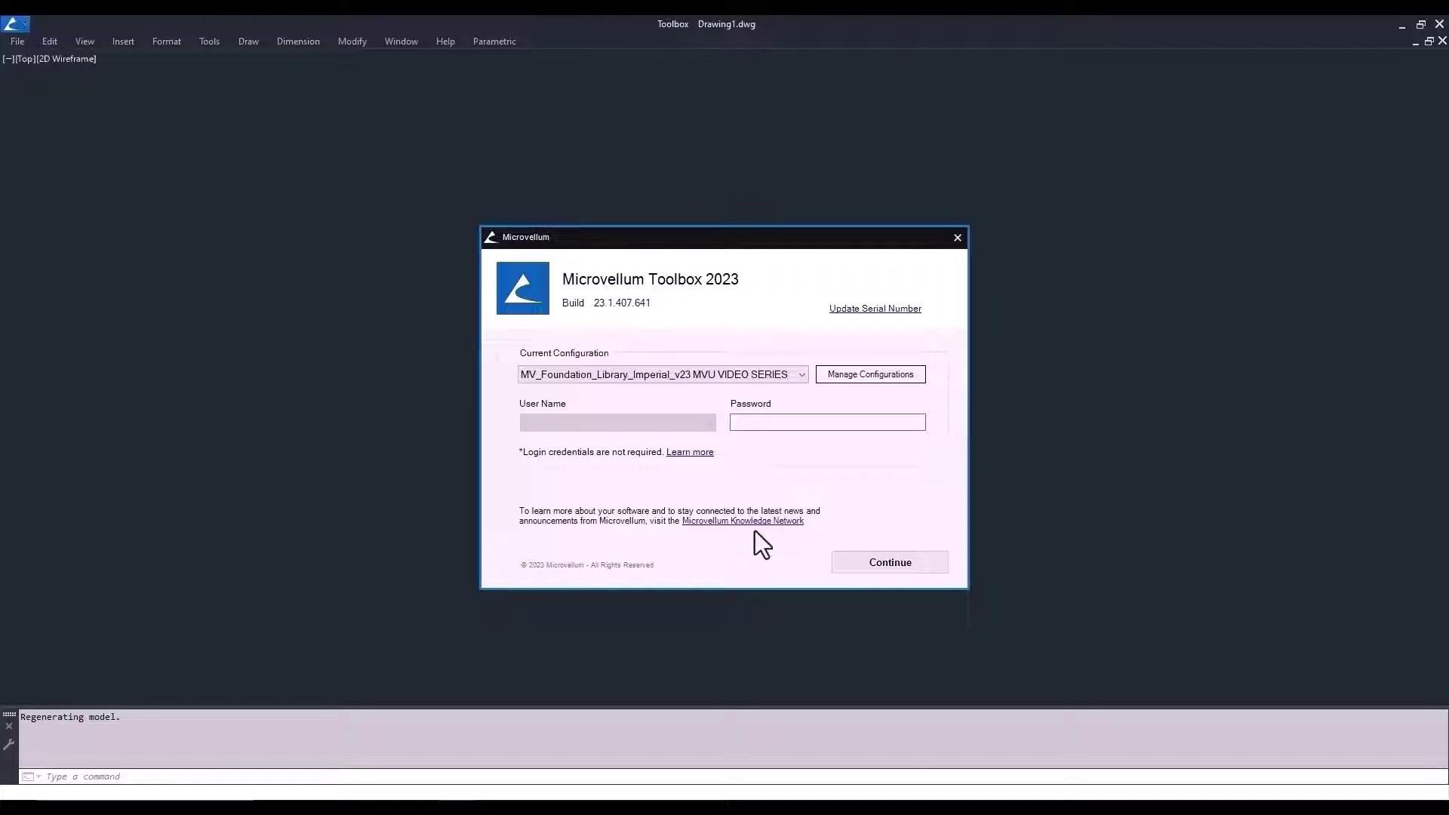
Continue into Toolbox with the MV_Foundation_Library_Imperial_v23 MVU VIDEO SERIES configuration
left_click(889, 565)
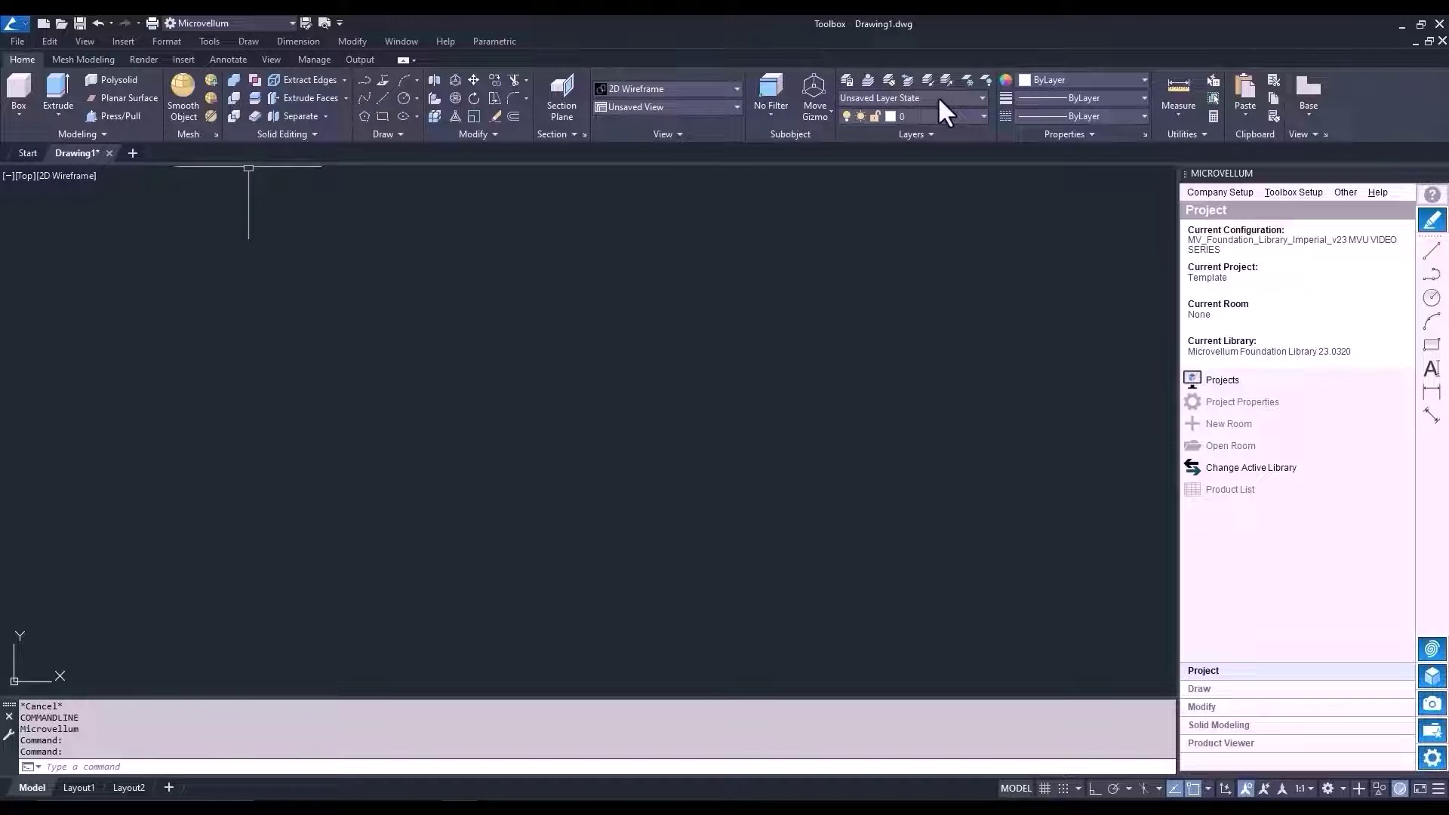
Cycle the ribbon through all its minimized display states and back to the full ribbon
left_click(402, 60)
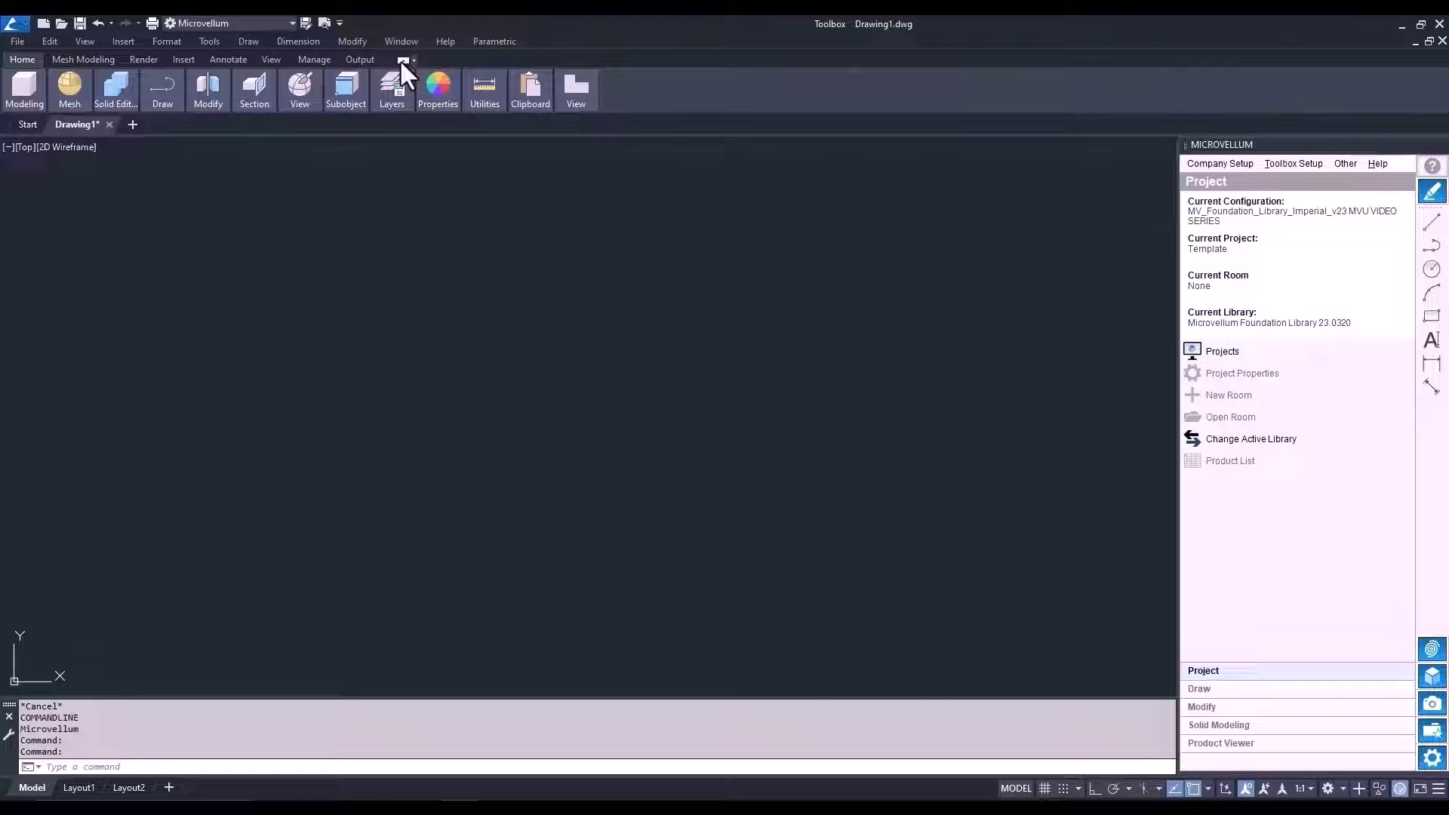
left_click(402, 61)
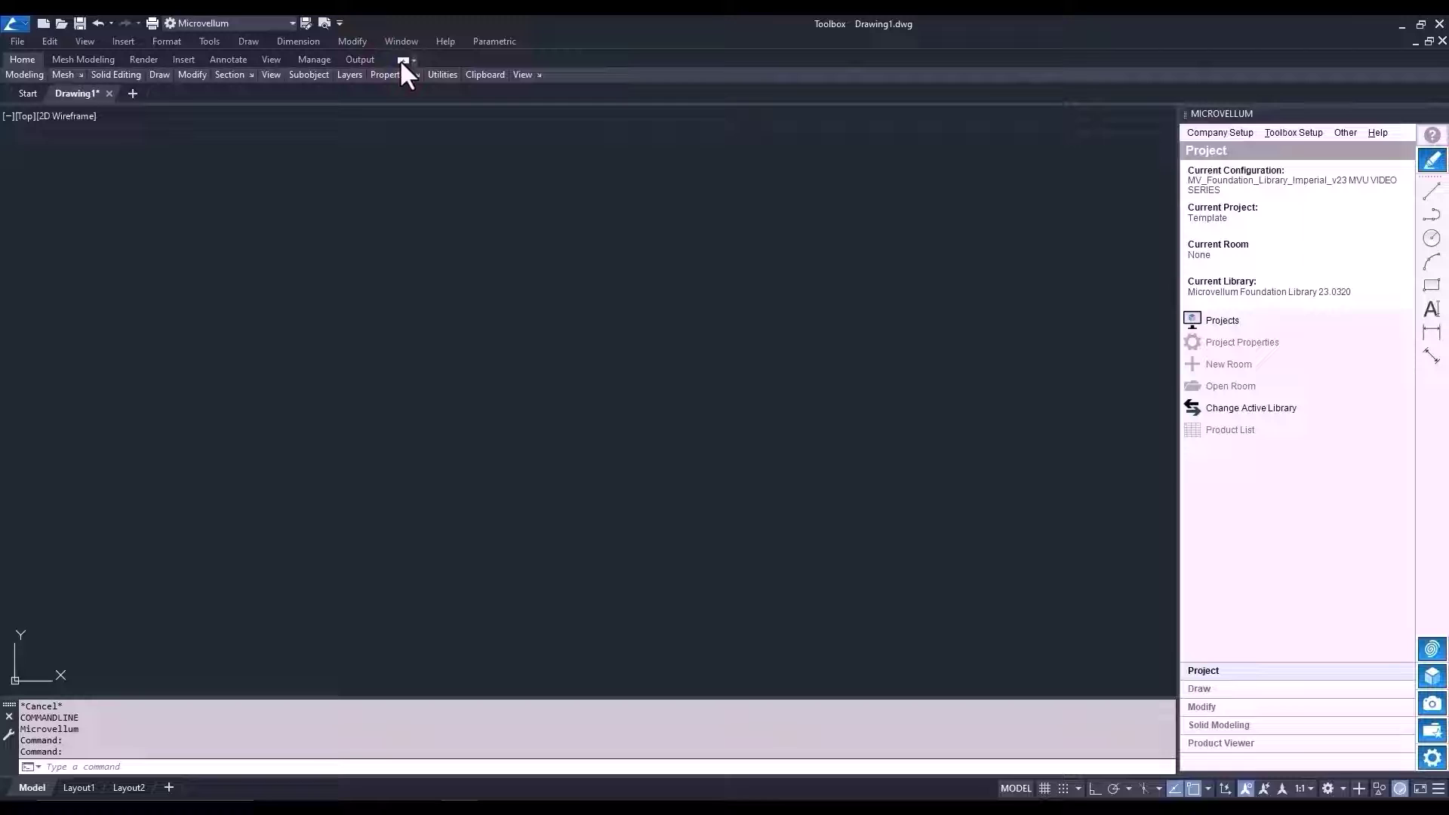
left_click(401, 60)
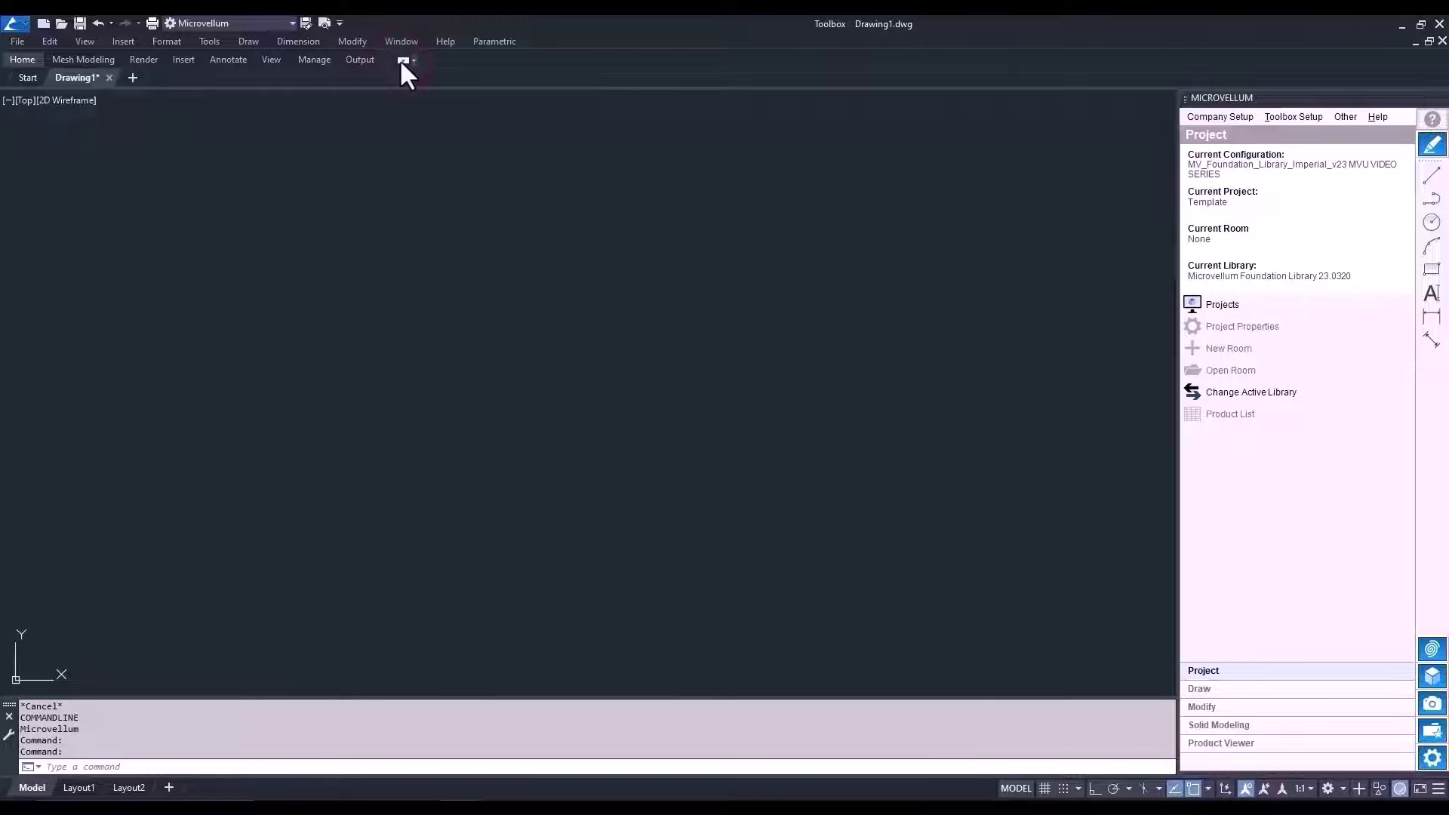
left_click(401, 61)
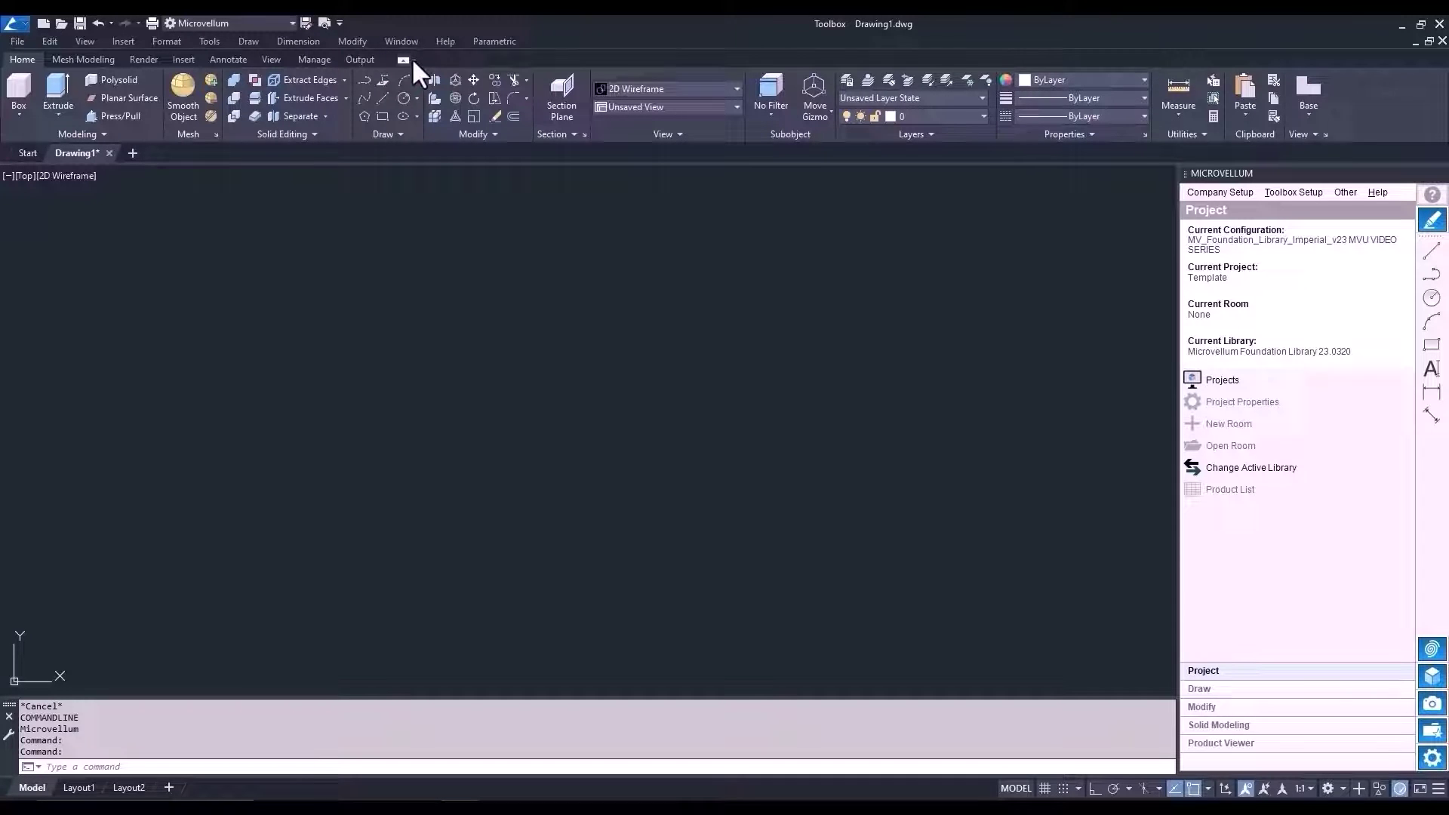
Choose Minimize to Panel Buttons as the ribbon's minimized state and collapse the ribbon to panel buttons
left_click(413, 60)
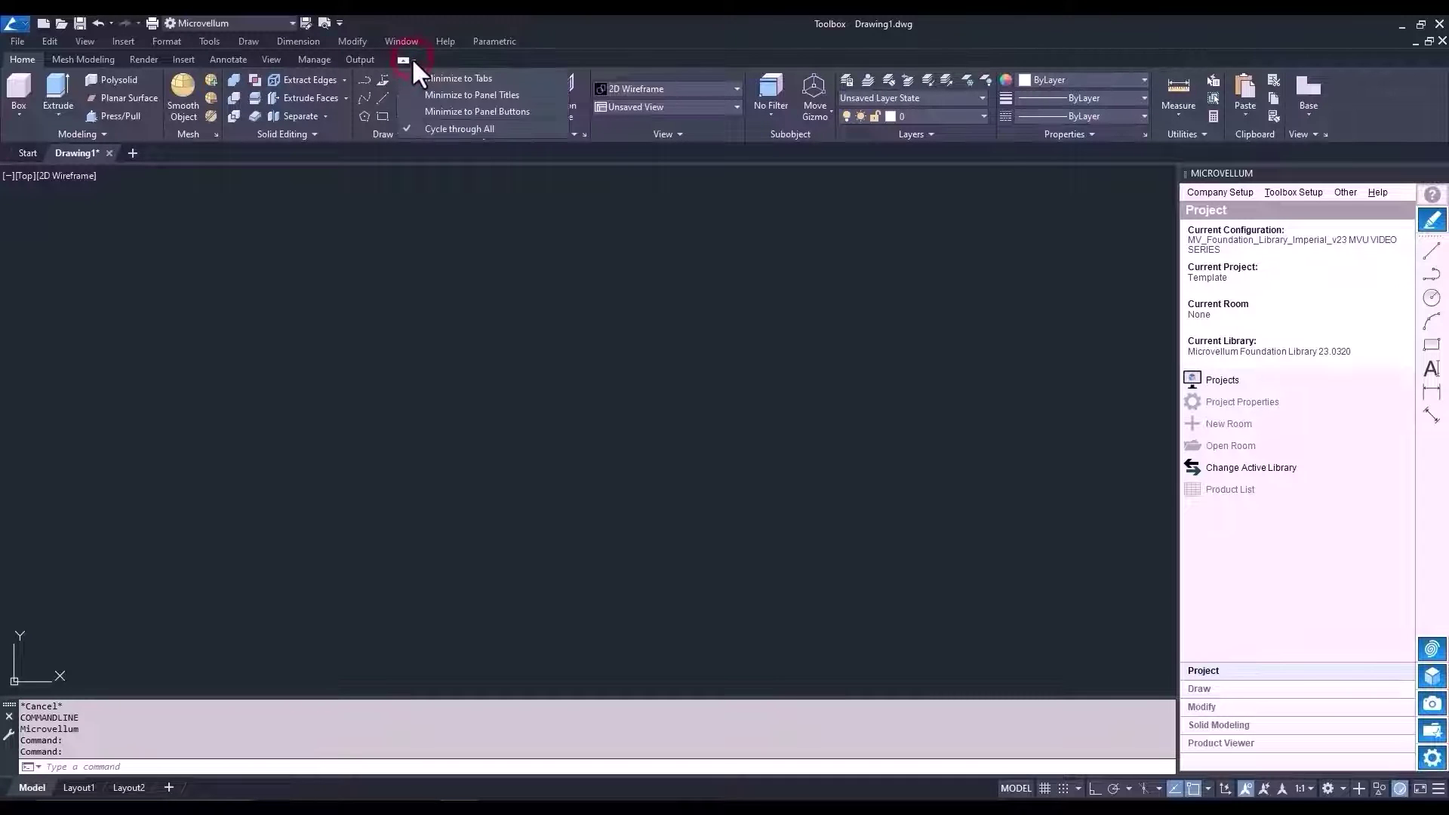
left_click(434, 111)
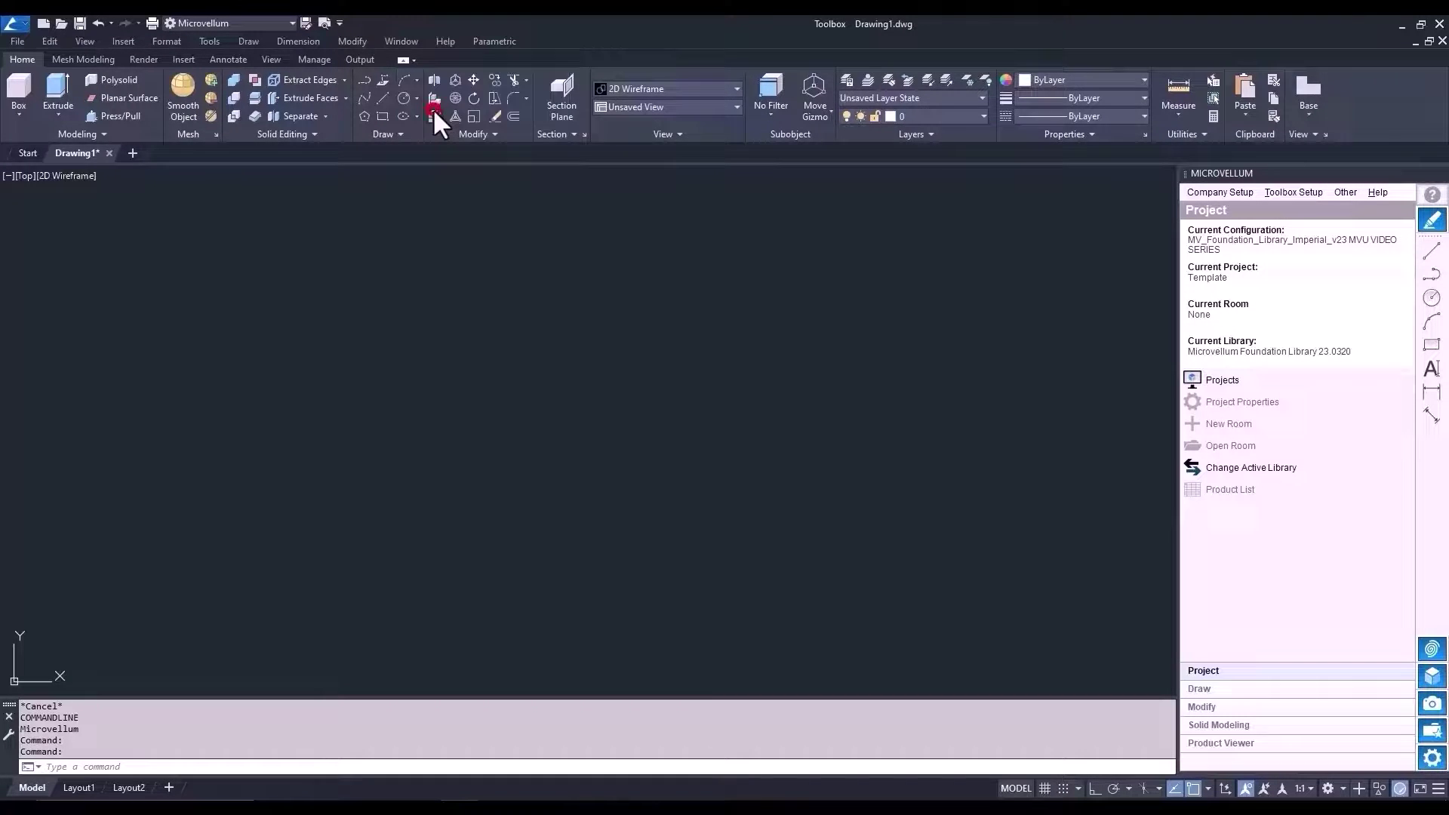
left_click(401, 58)
left_click(401, 59)
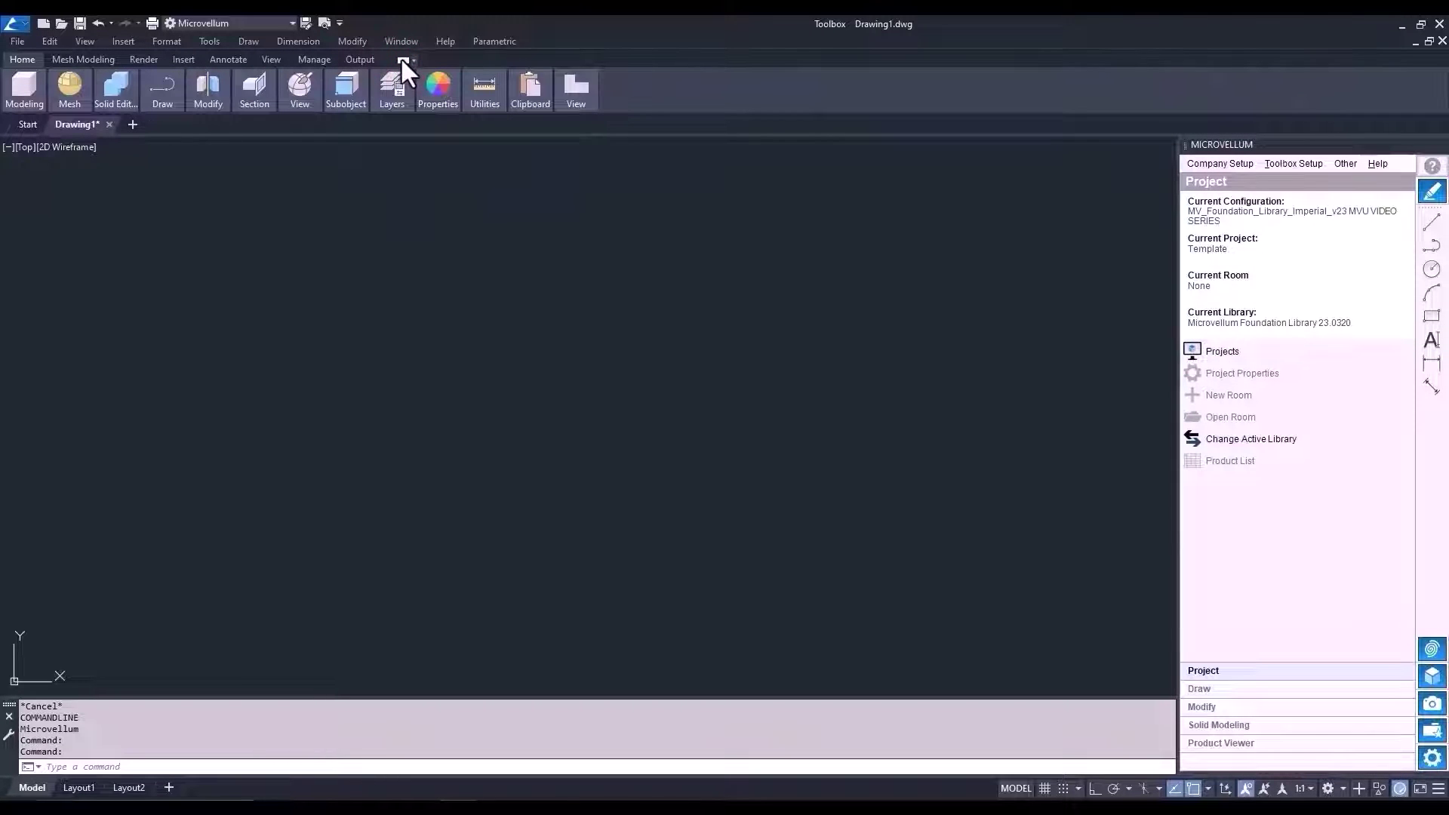
left_click(401, 58)
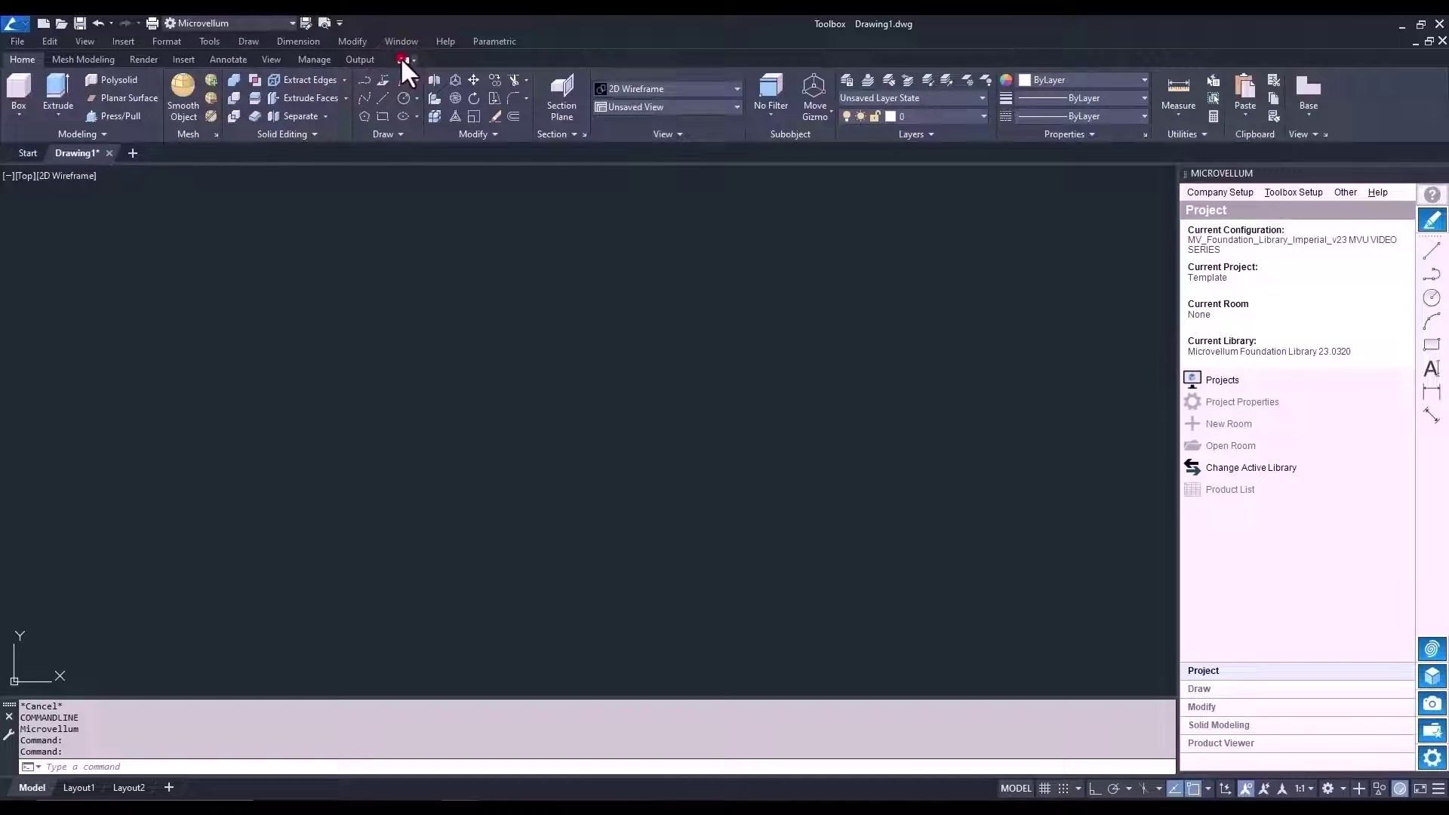
left_click(401, 58)
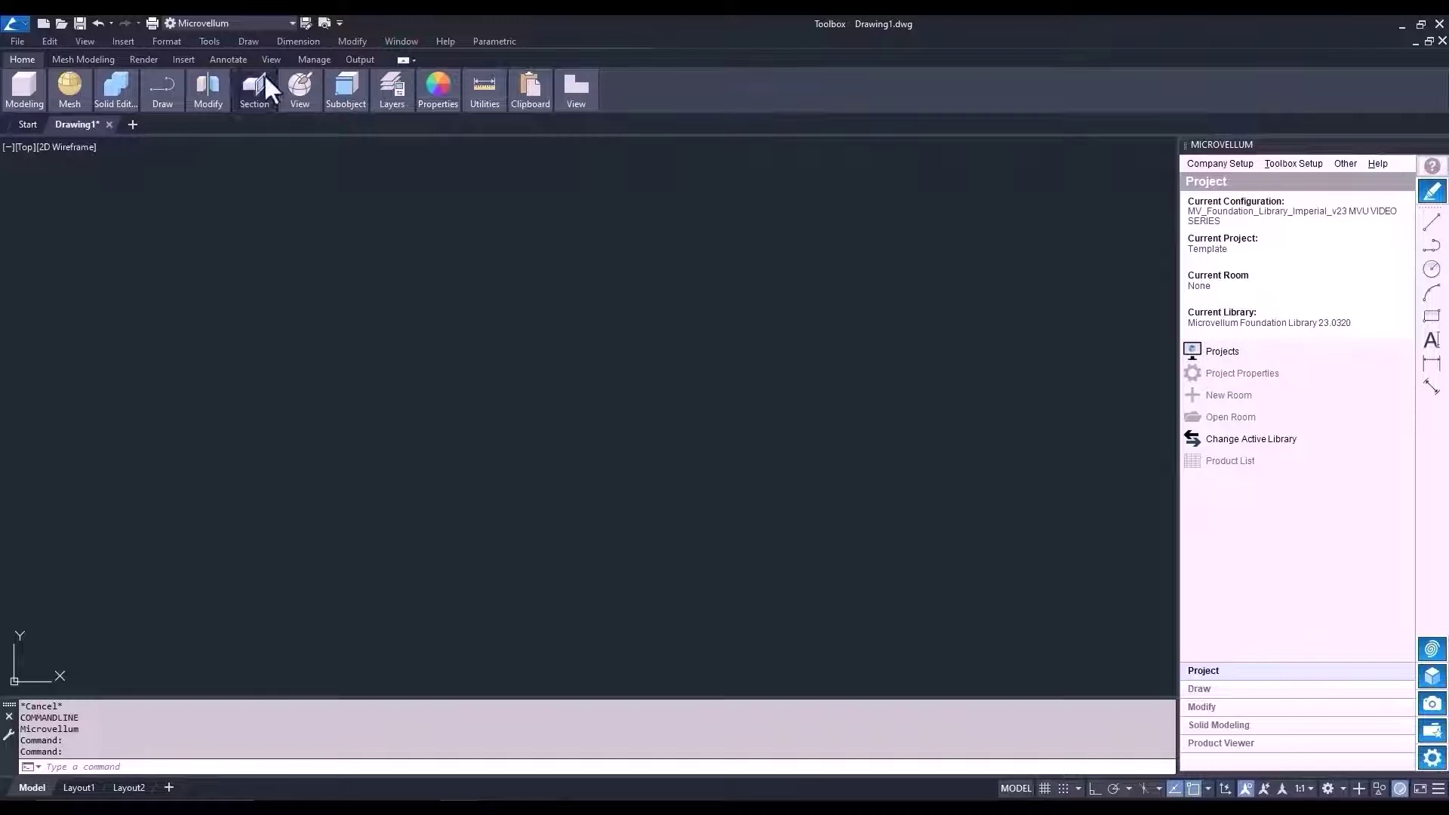
left_click(20, 39)
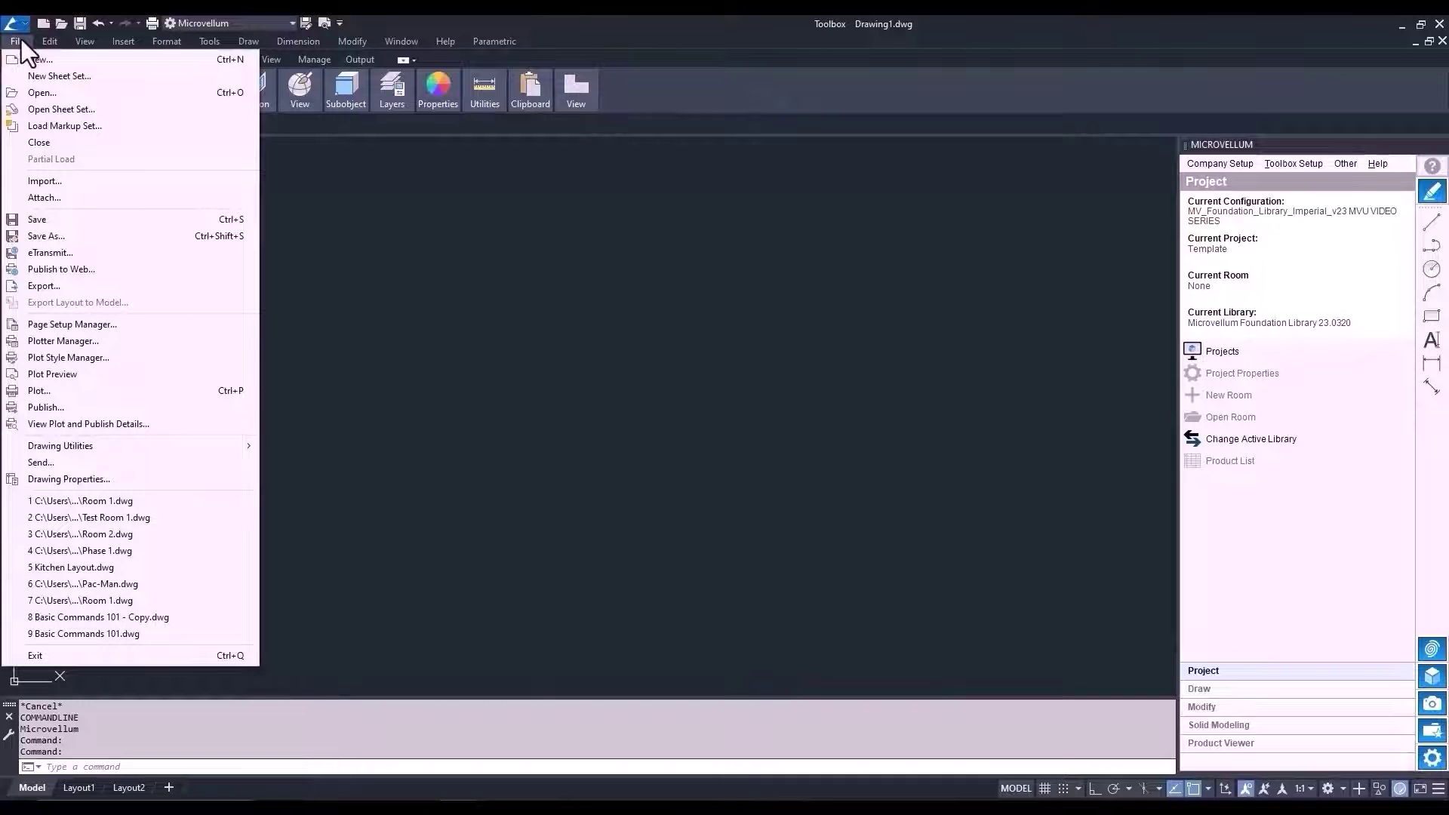
mouse_move(83, 39)
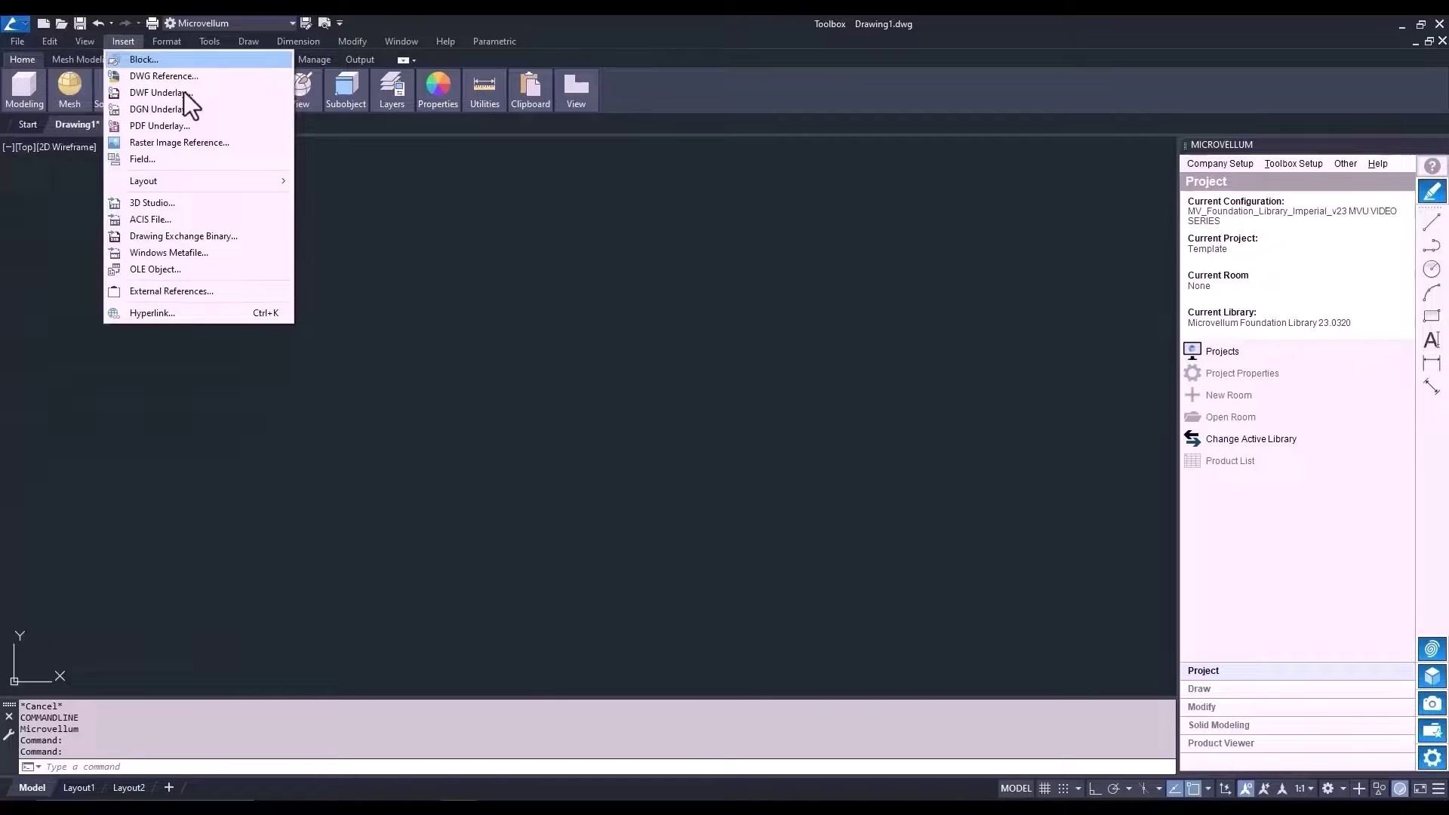
left_click(316, 219)
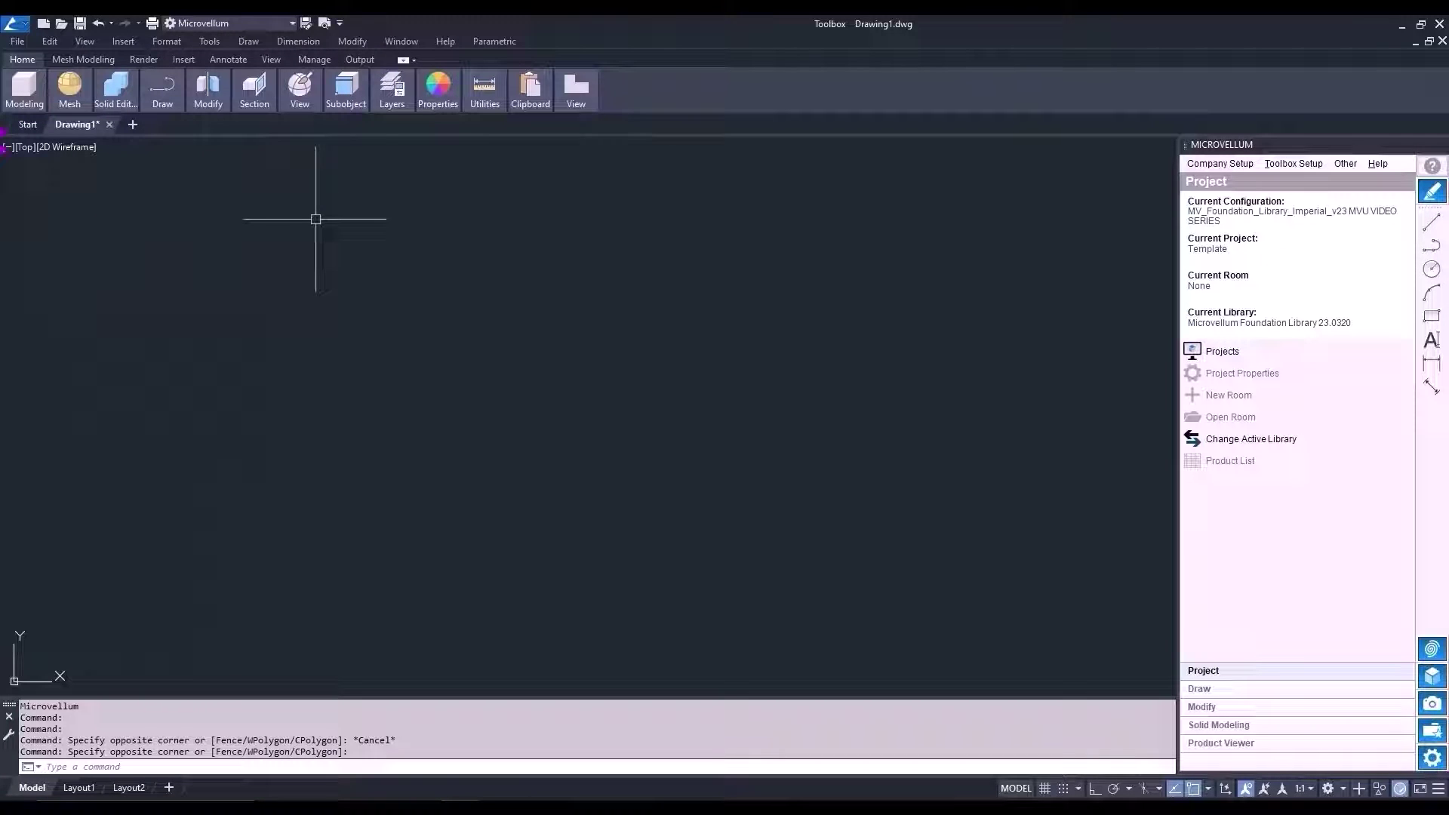
left_click(322, 345)
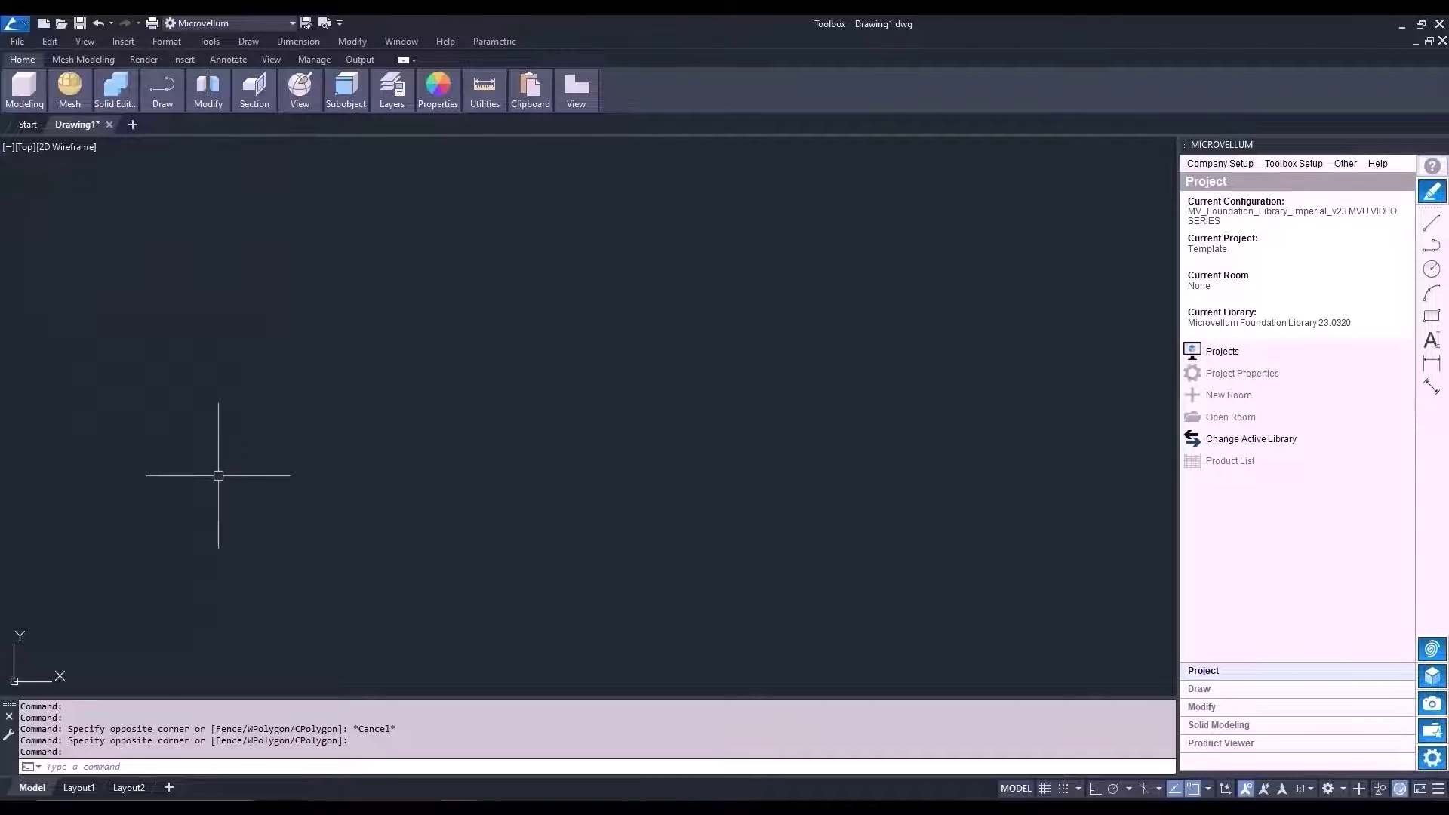
Look at the recent drawings on the Start page and return to Drawing1
left_click(88, 766)
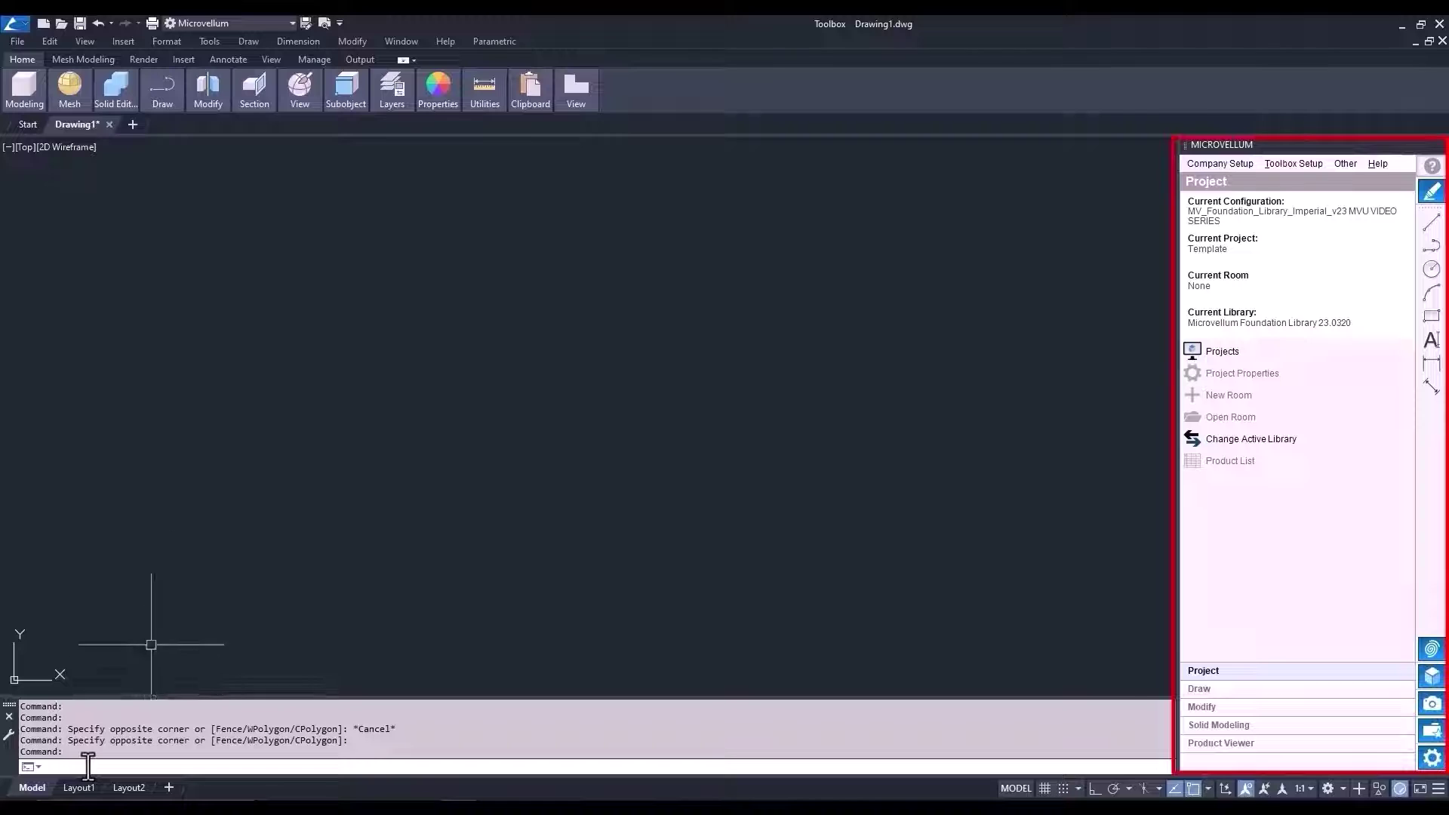
left_click(23, 128)
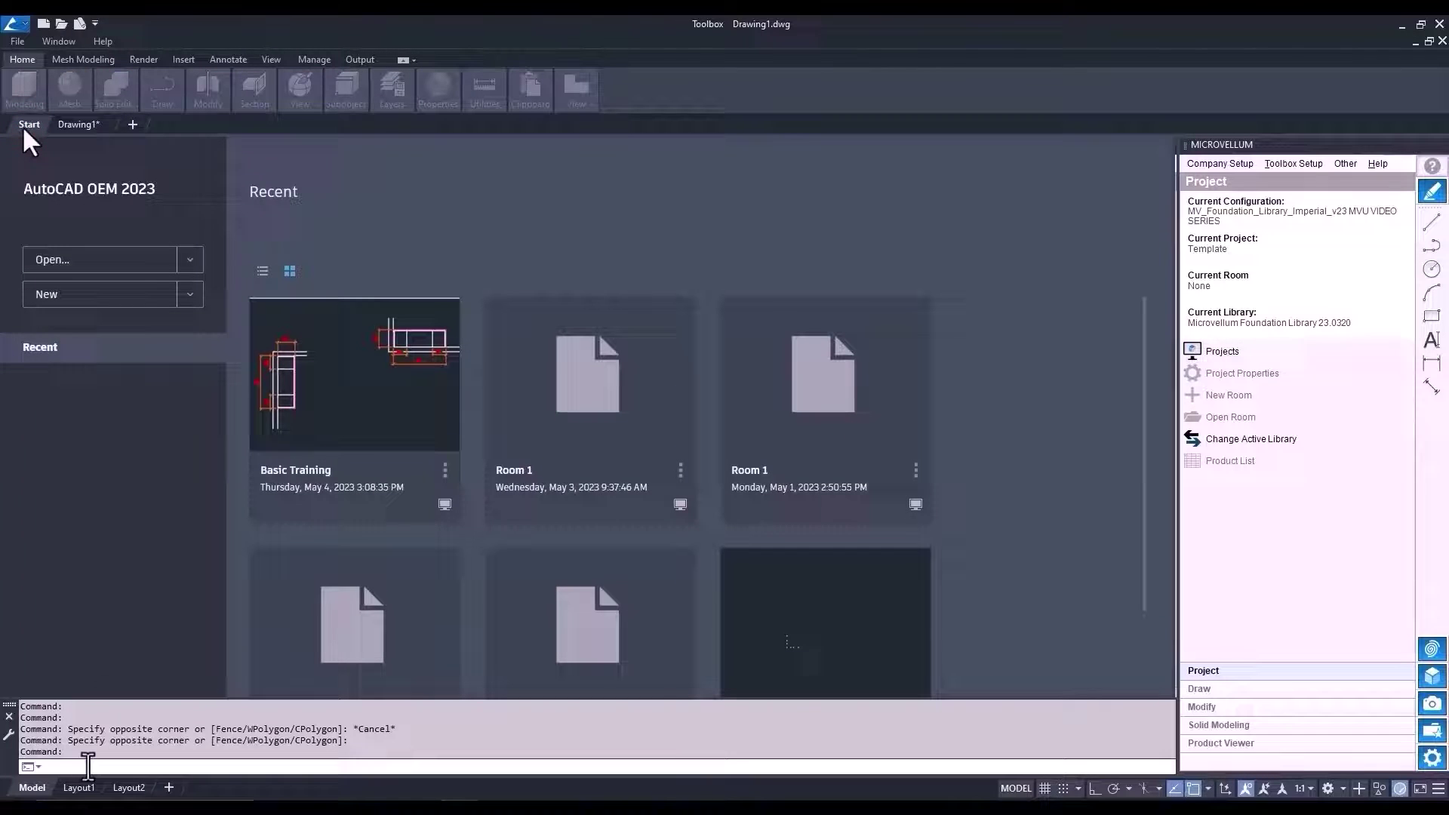
left_click(69, 125)
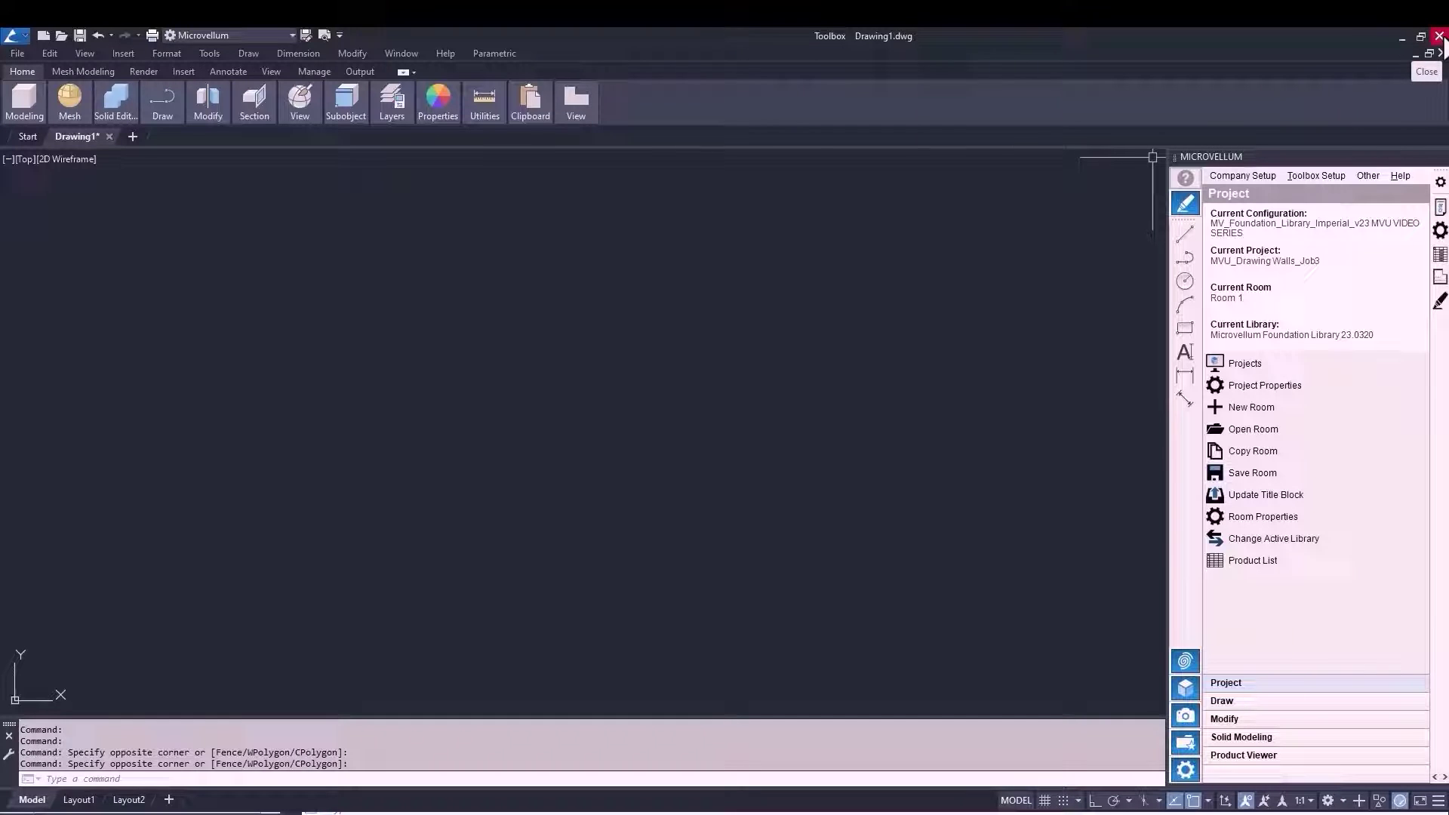
Exit Toolbox without saving the changes to Drawing1.dwg
left_click(1439, 36)
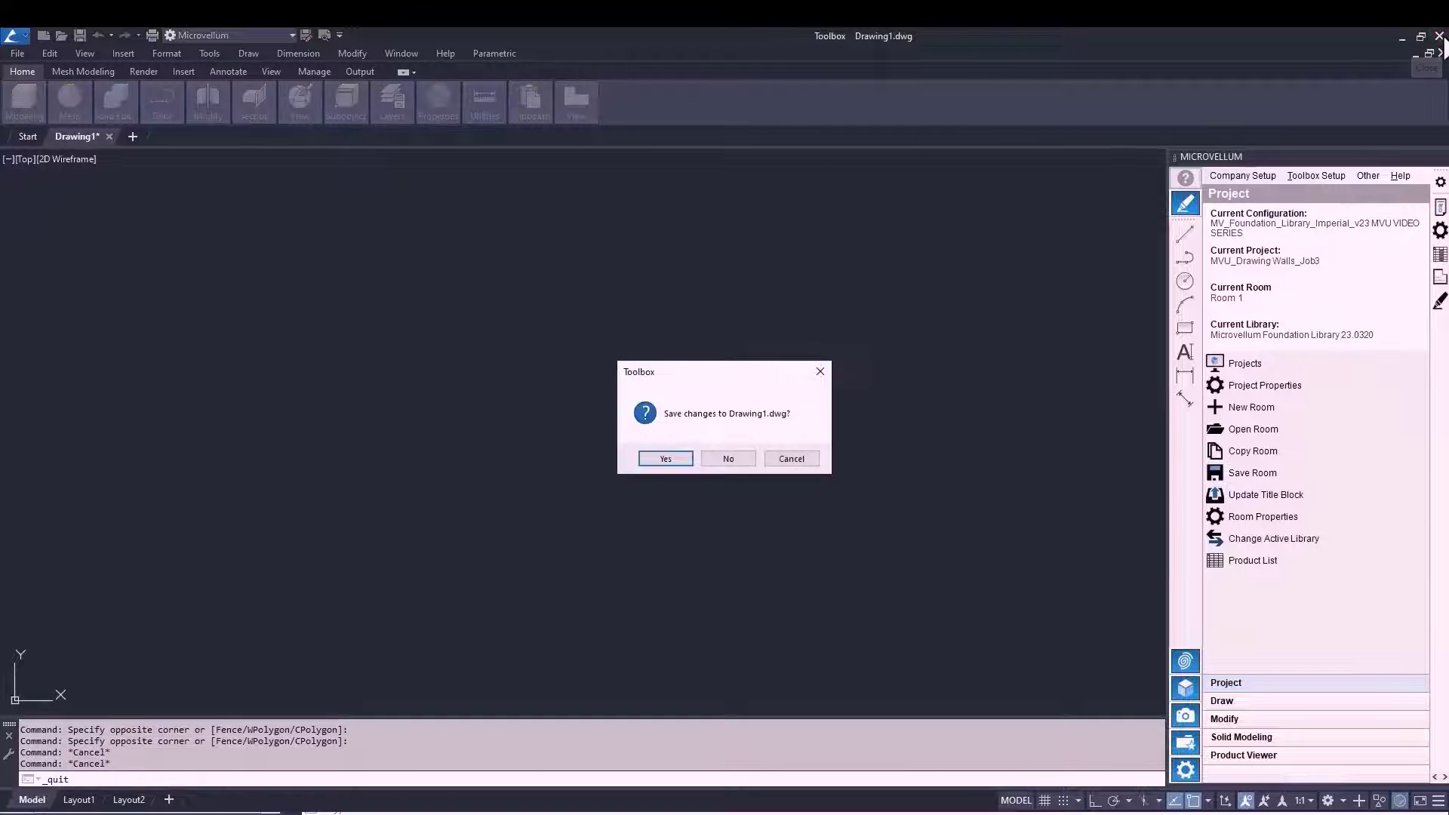
left_click(727, 459)
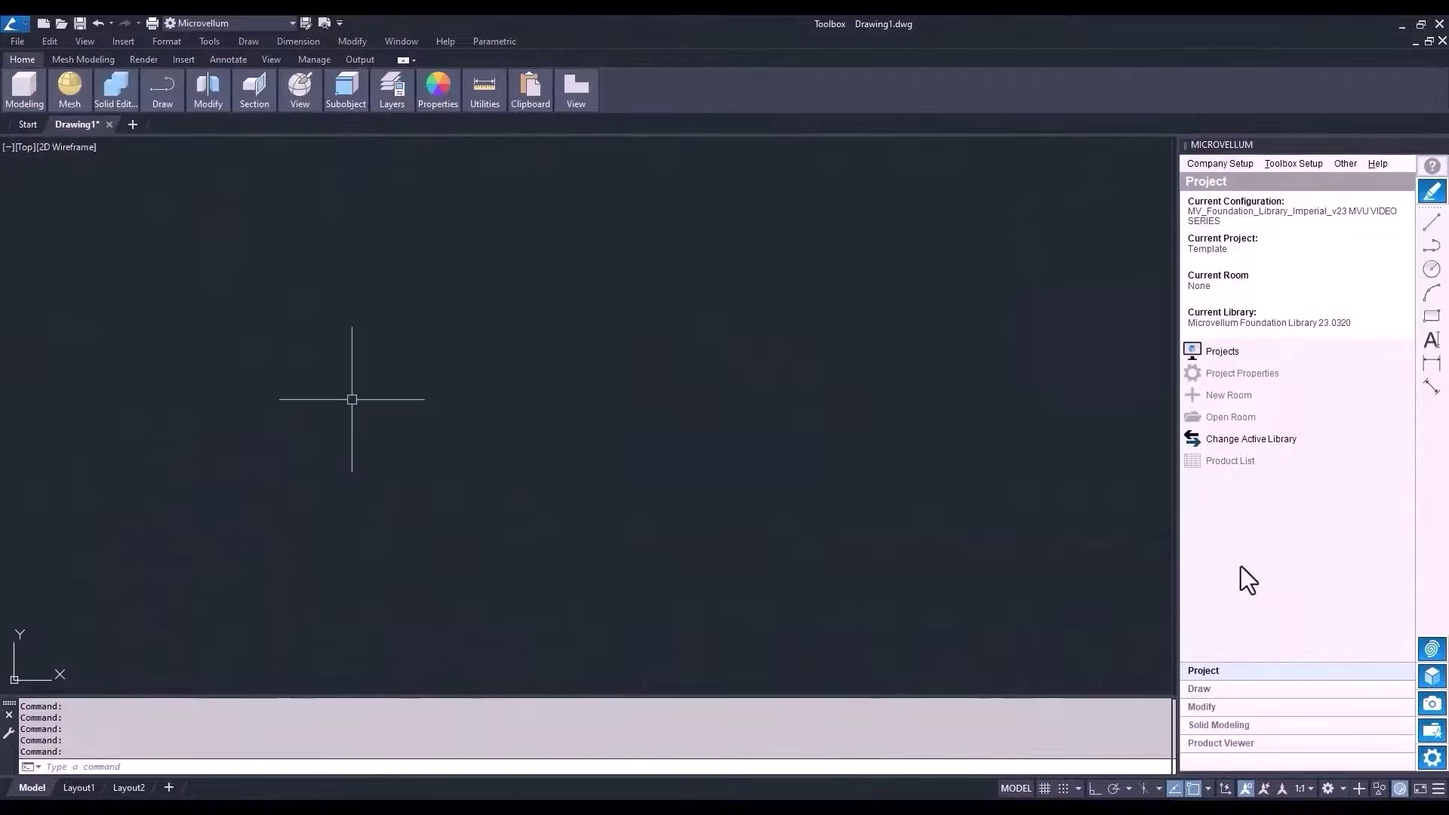
left_click(351, 399)
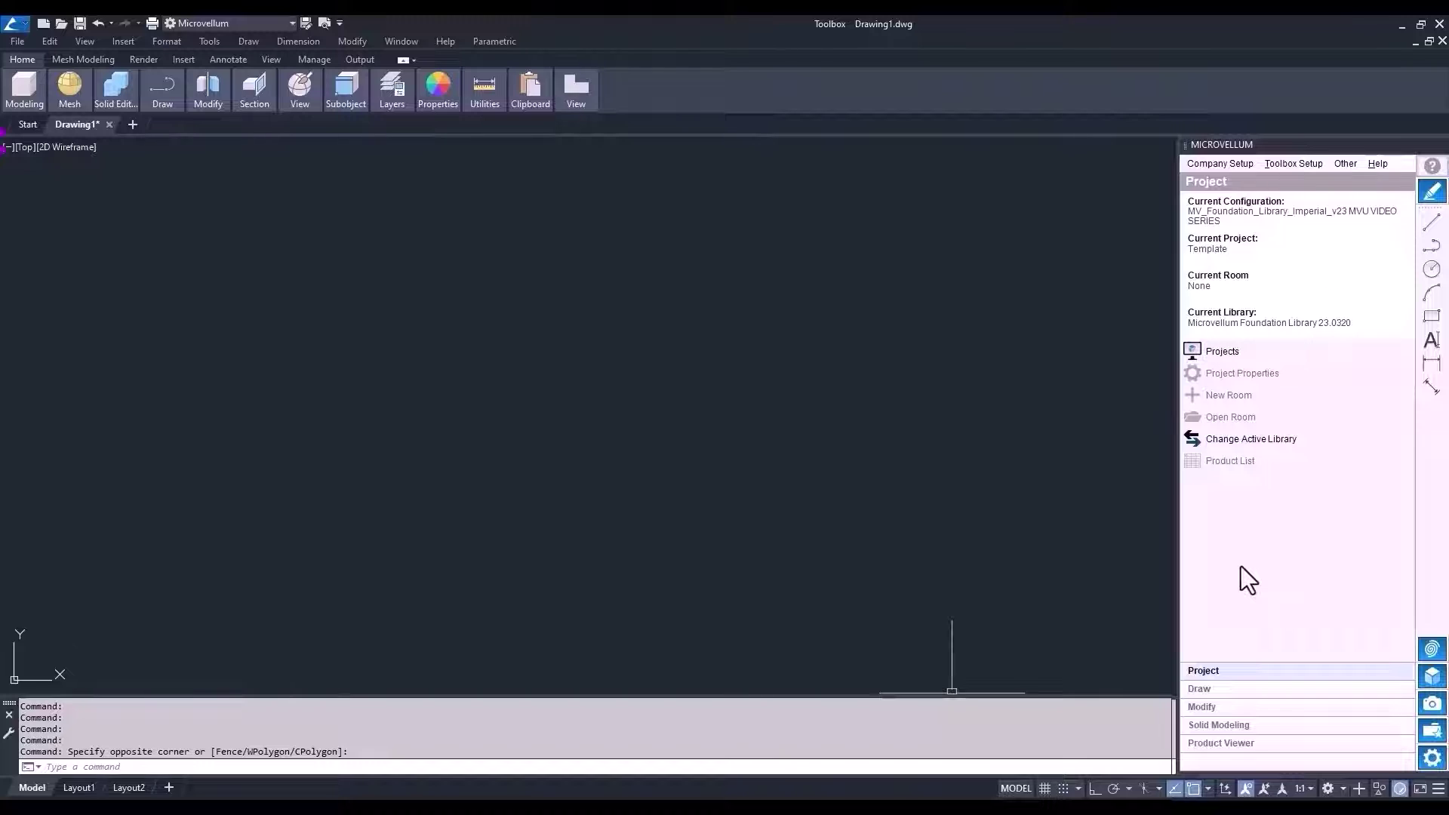
key("Escape")
key("Escape")
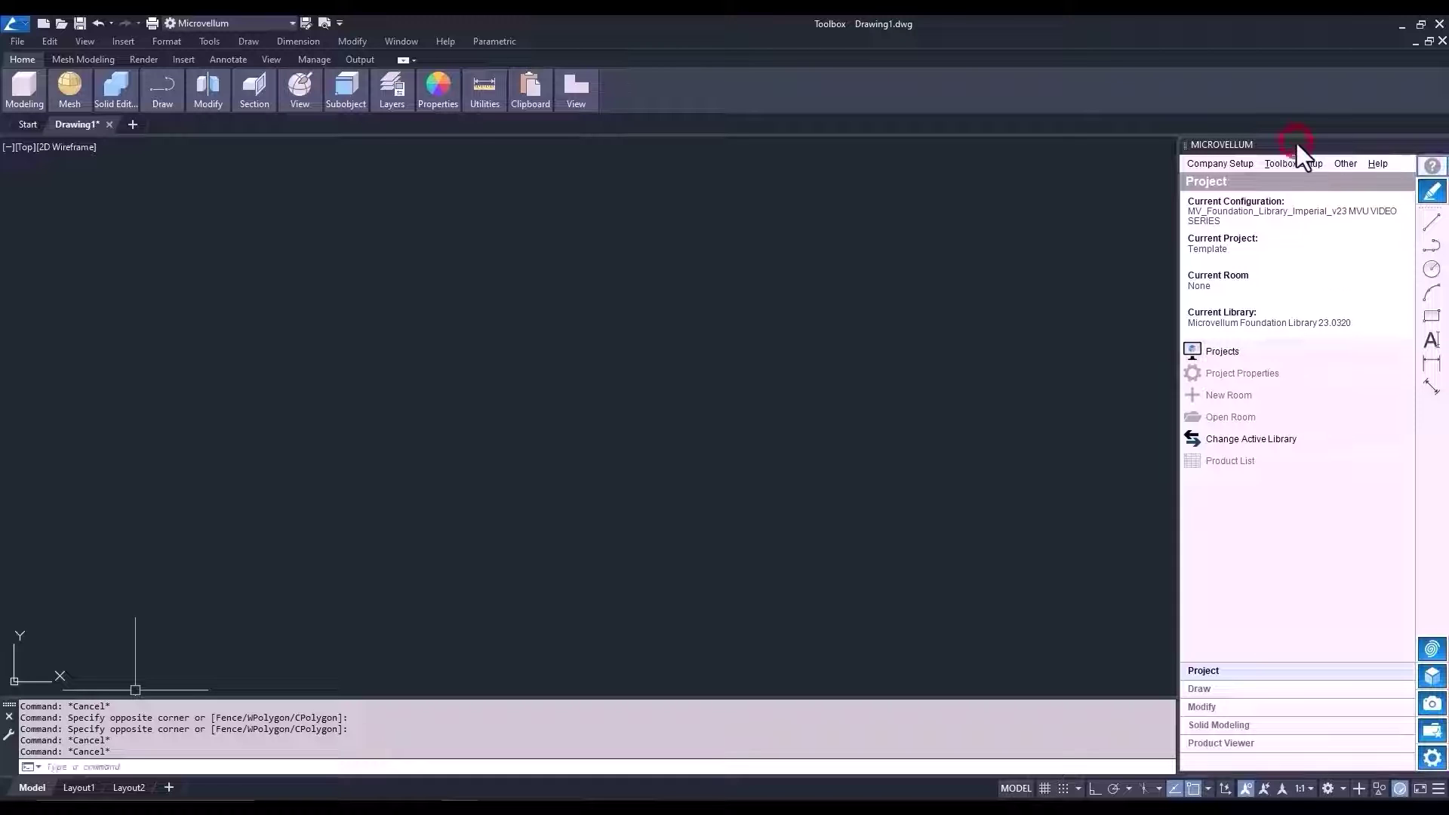
Undock the Microvellum palette so it floats over the drawing area, and apply Anchor Left to it
left_click_drag(1297, 143, 637, 183)
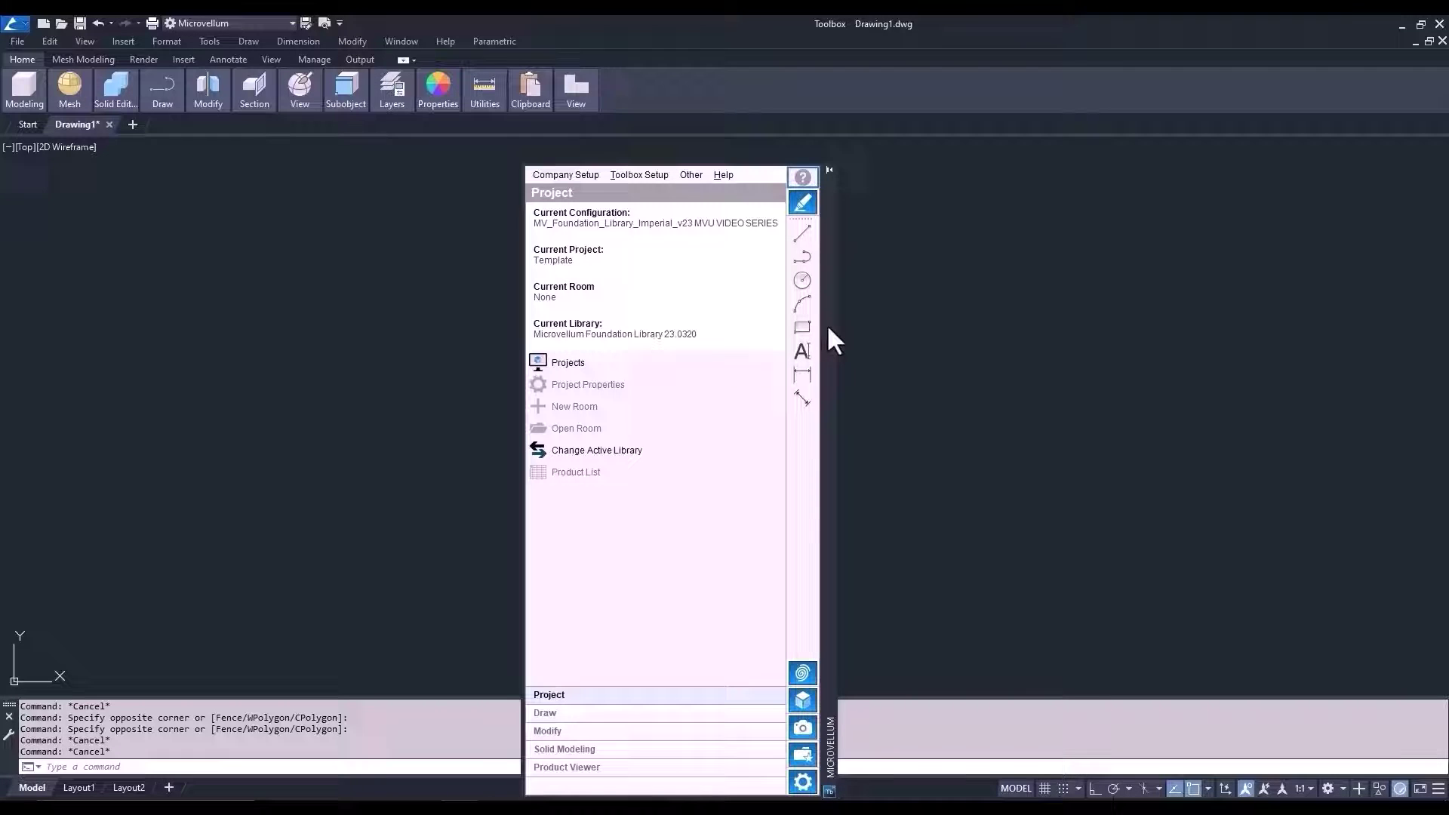
mouse_move(823, 323)
left_mouse_down()
mouse_move(287, 319)
mouse_move(16, 373)
mouse_move(320, 391)
mouse_move(812, 304)
left_mouse_up()
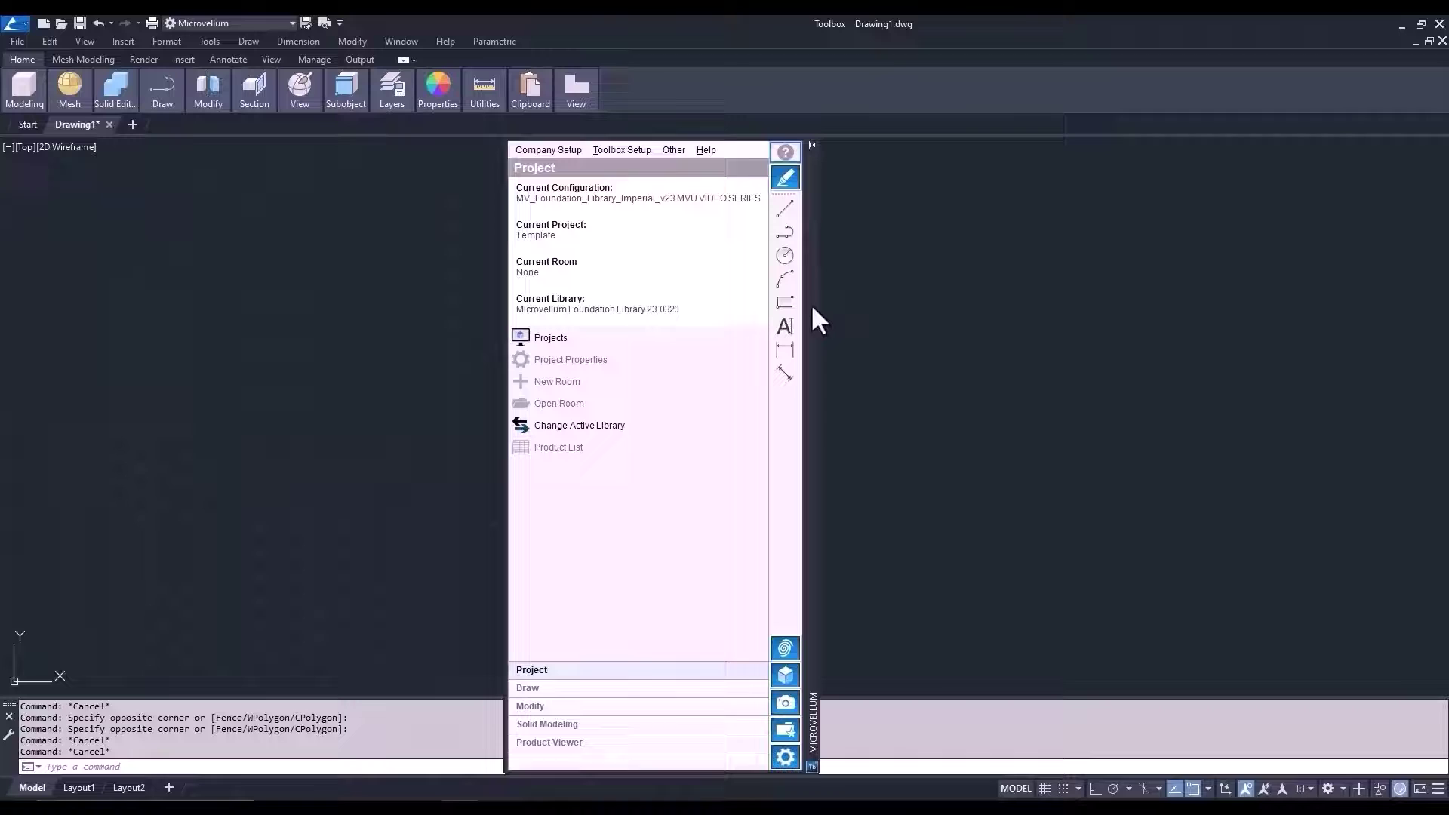
right_click(812, 306)
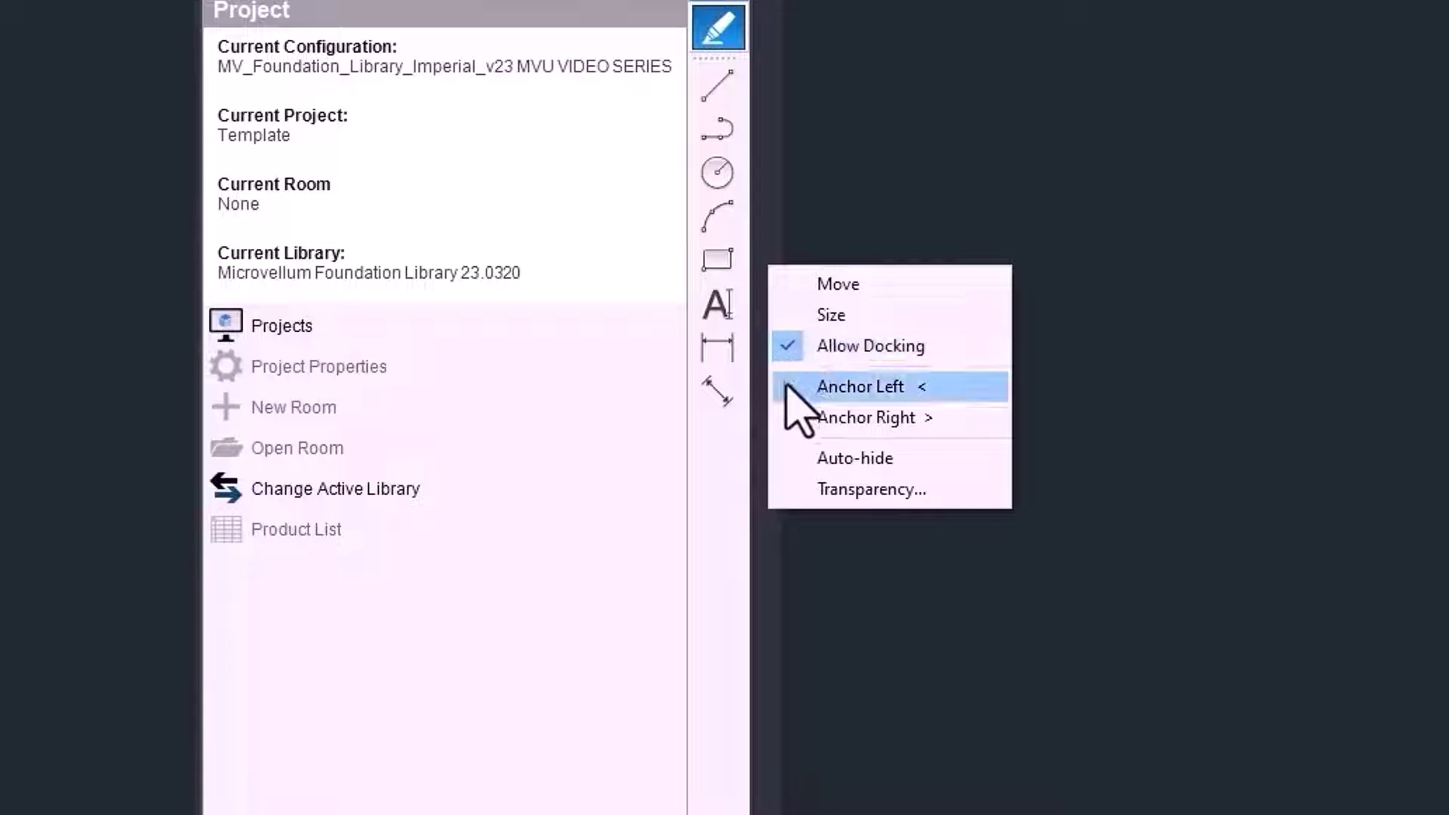
left_click(786, 387)
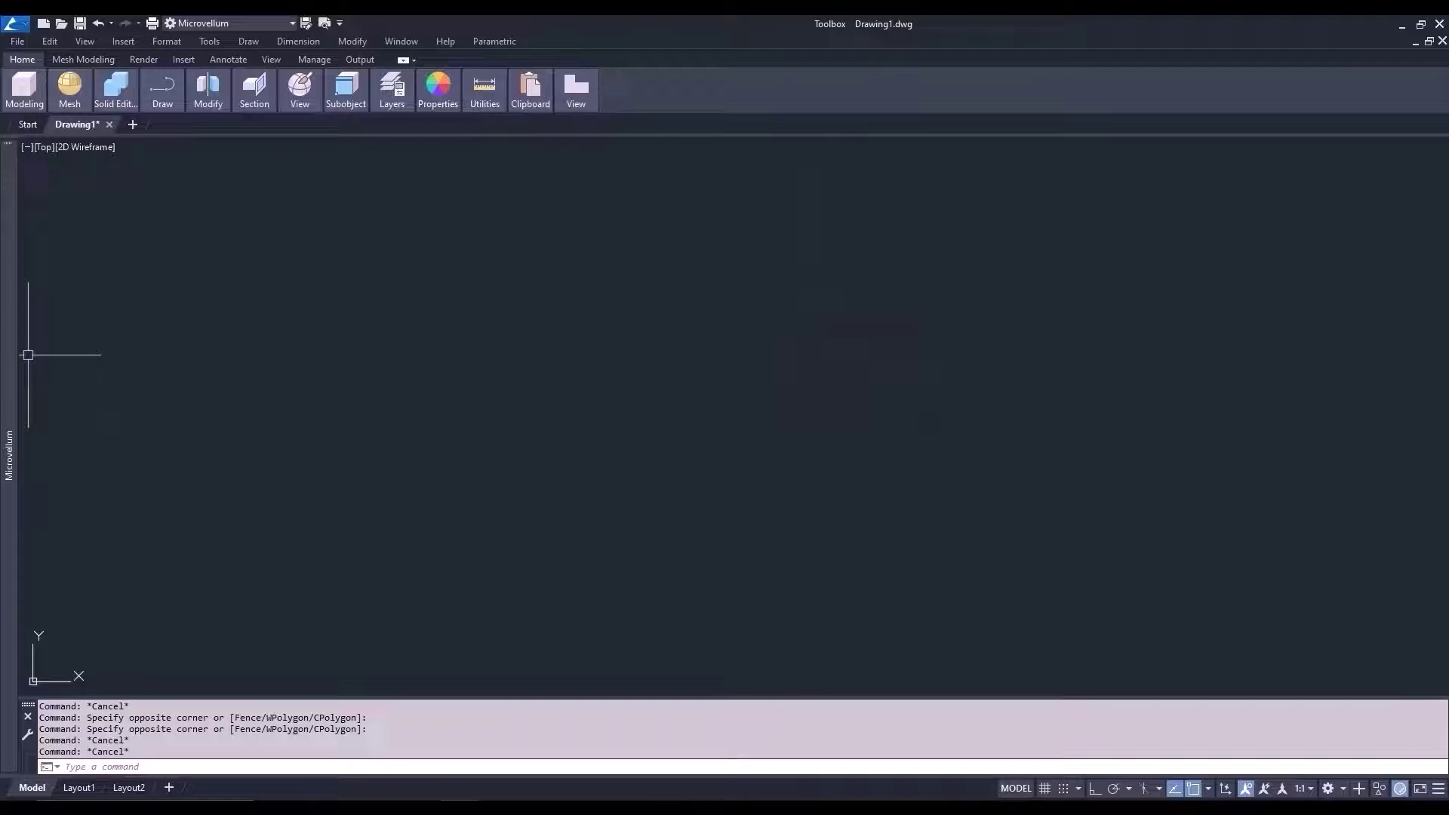
Turn off Auto-hide for the anchored Microvellum palette and make the palette slightly narrower
mouse_move(7, 365)
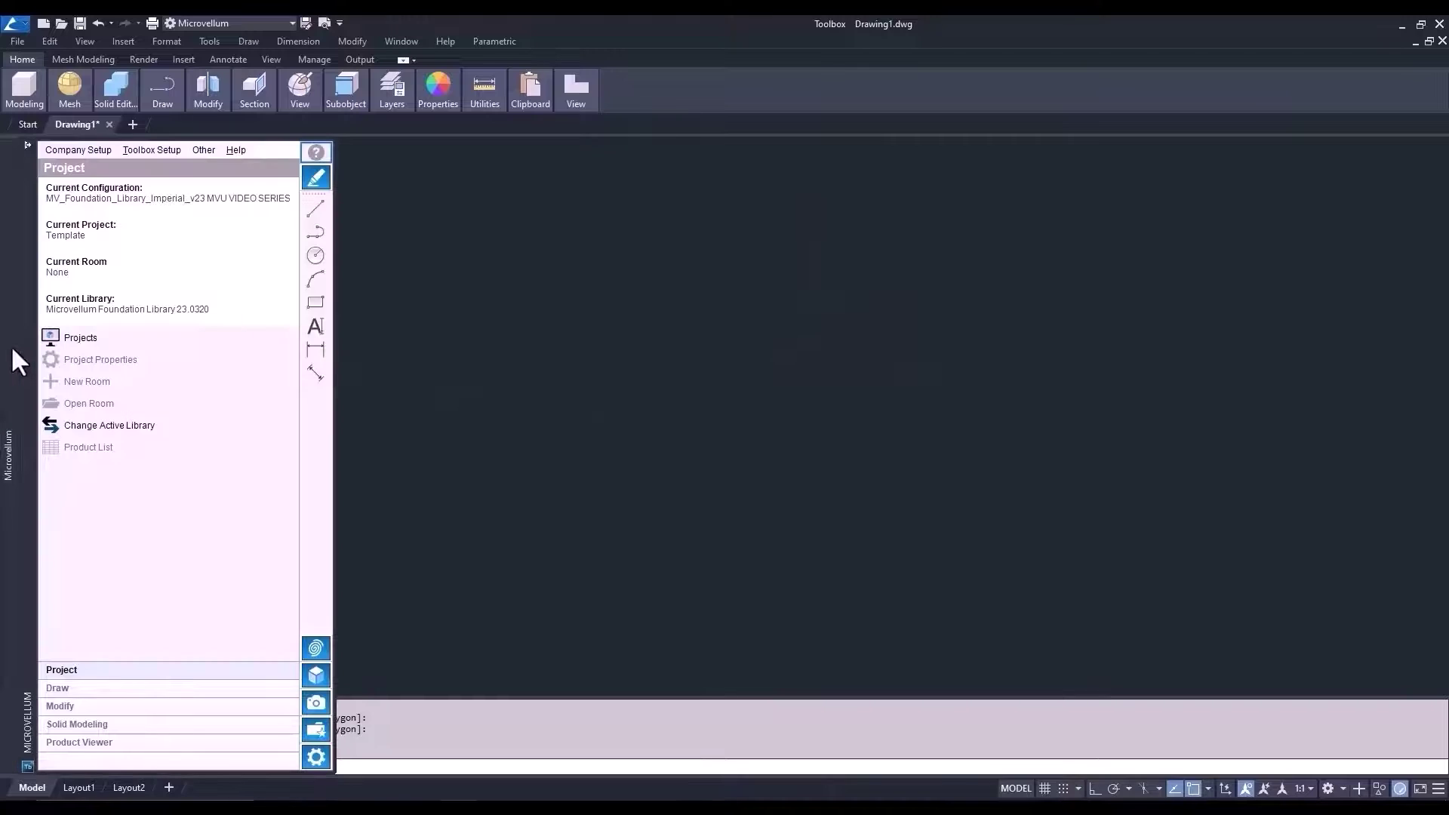
right_click(29, 308)
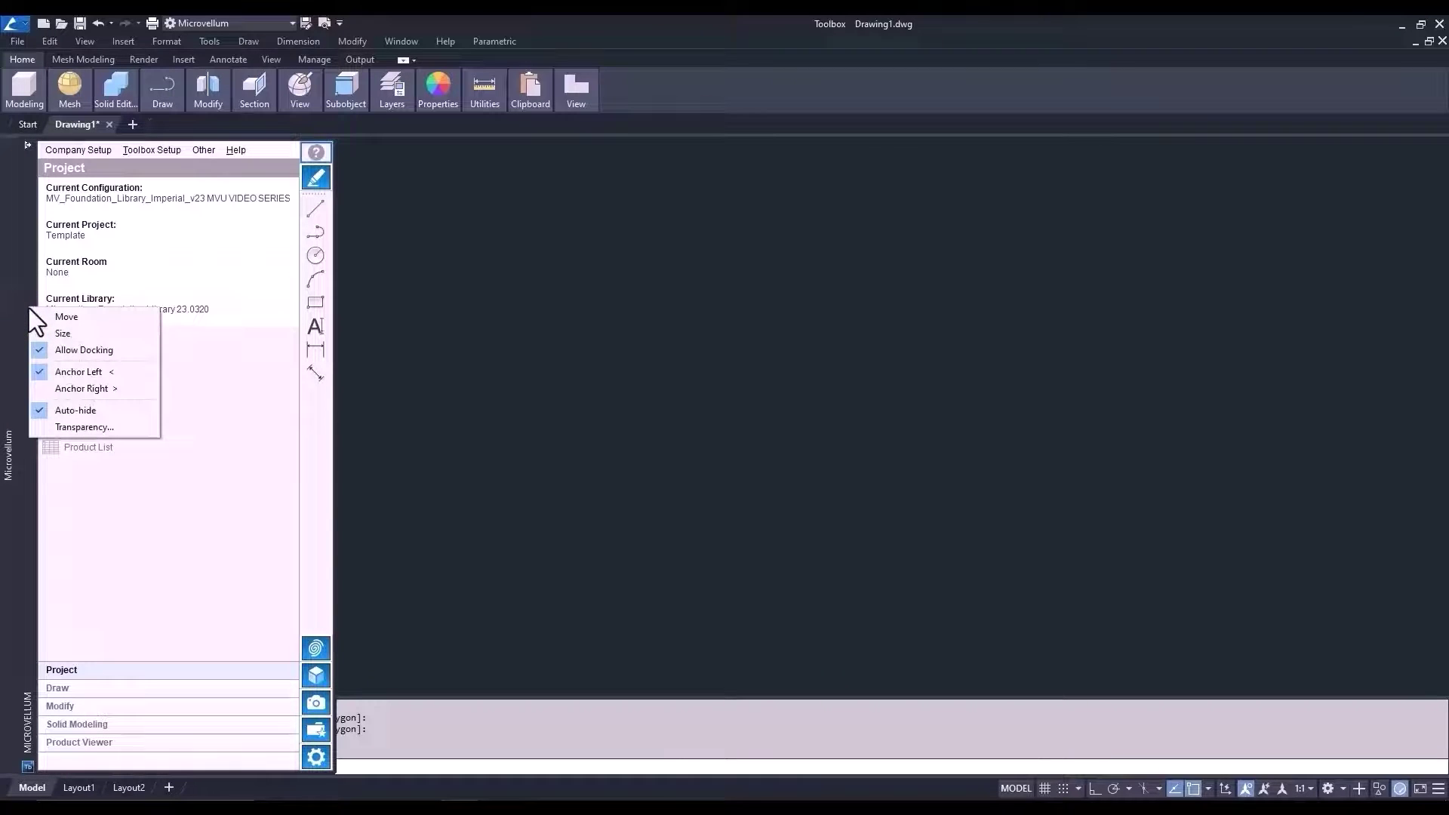
left_click(40, 408)
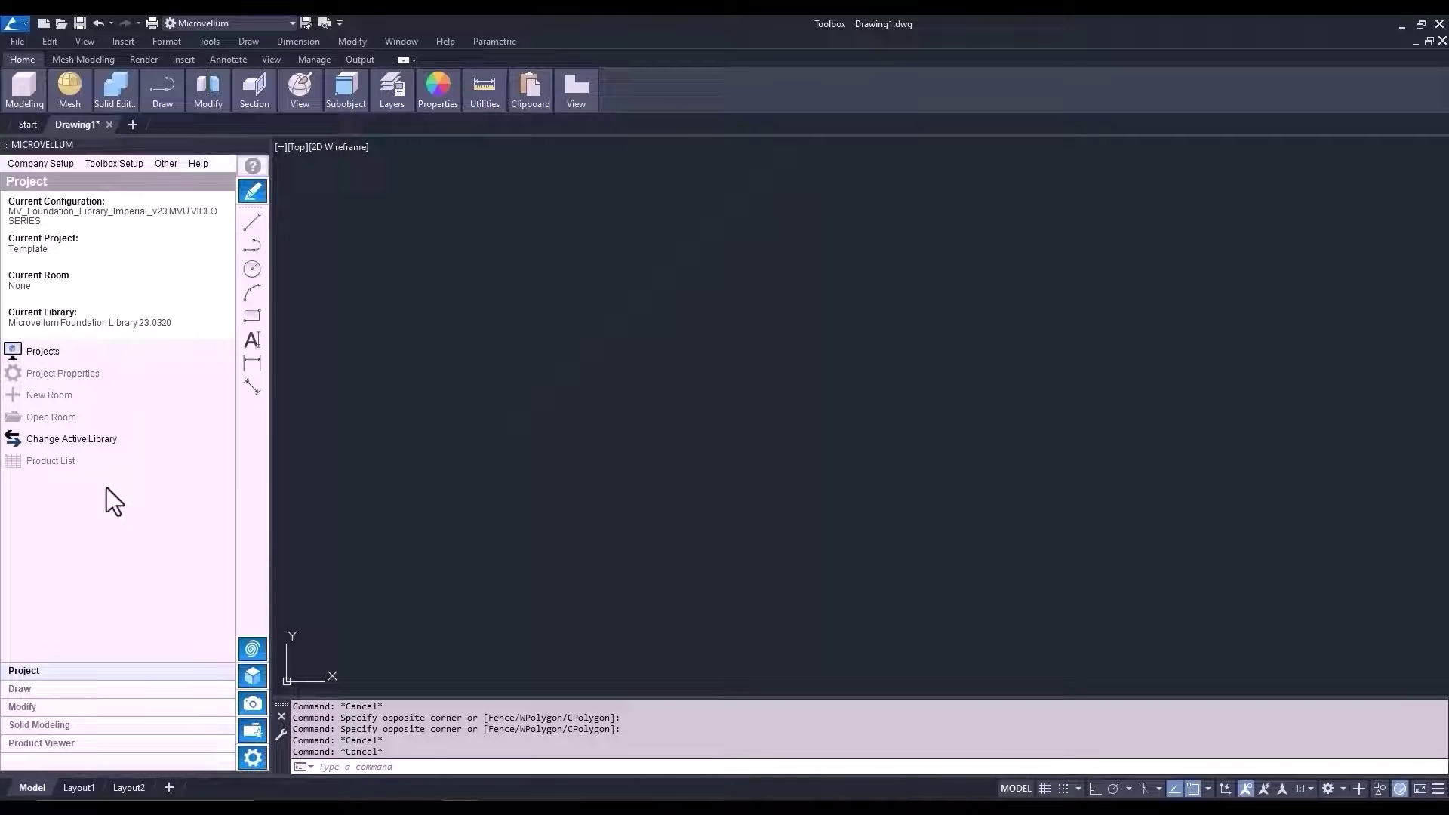
mouse_move(273, 461)
left_mouse_down()
mouse_move(333, 459)
mouse_move(219, 466)
mouse_move(263, 468)
left_mouse_up()
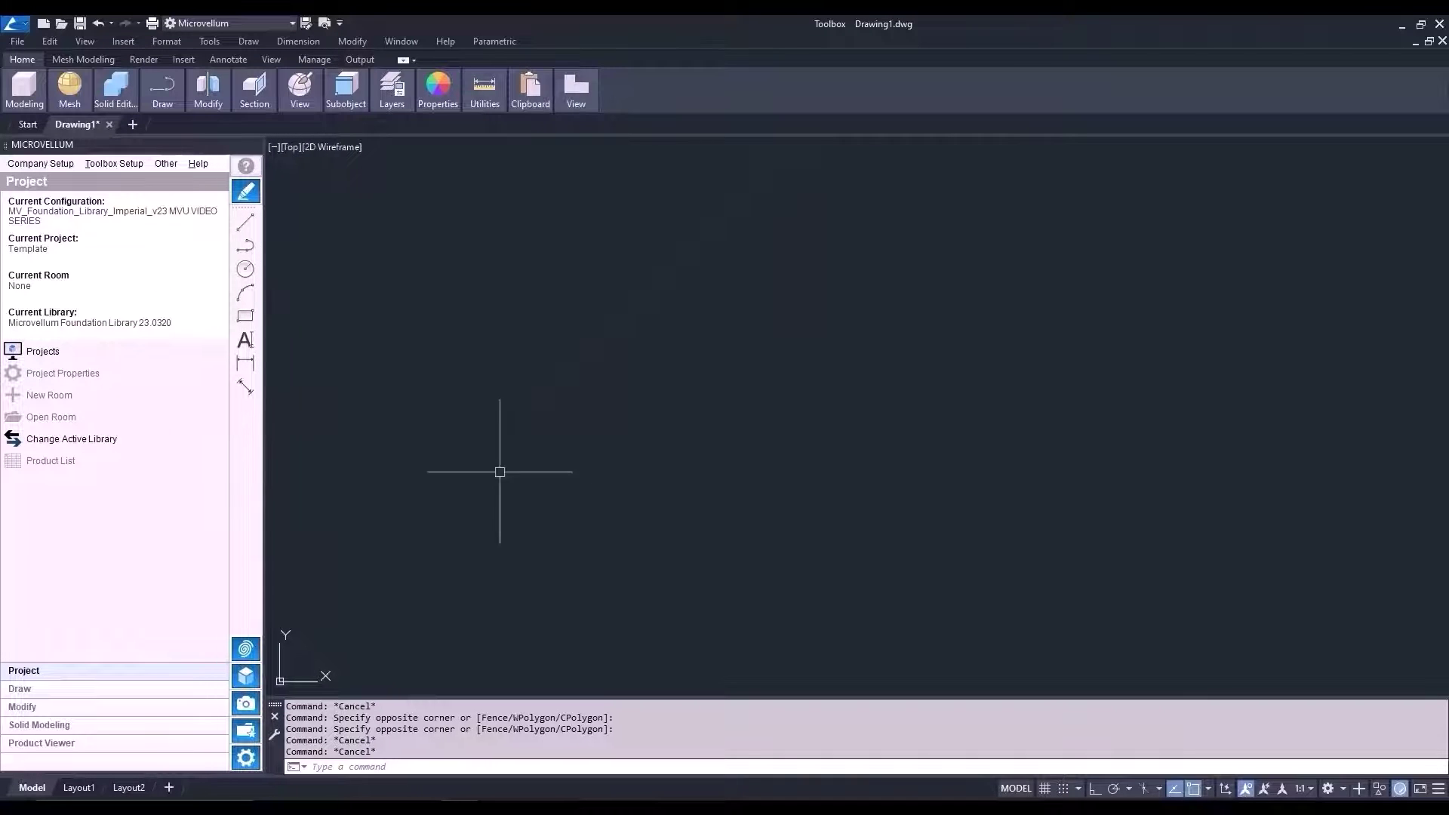
Look over the Company Setup and Toolbox Setup commands, and view the Library Specification Groups of the template
left_click(43, 166)
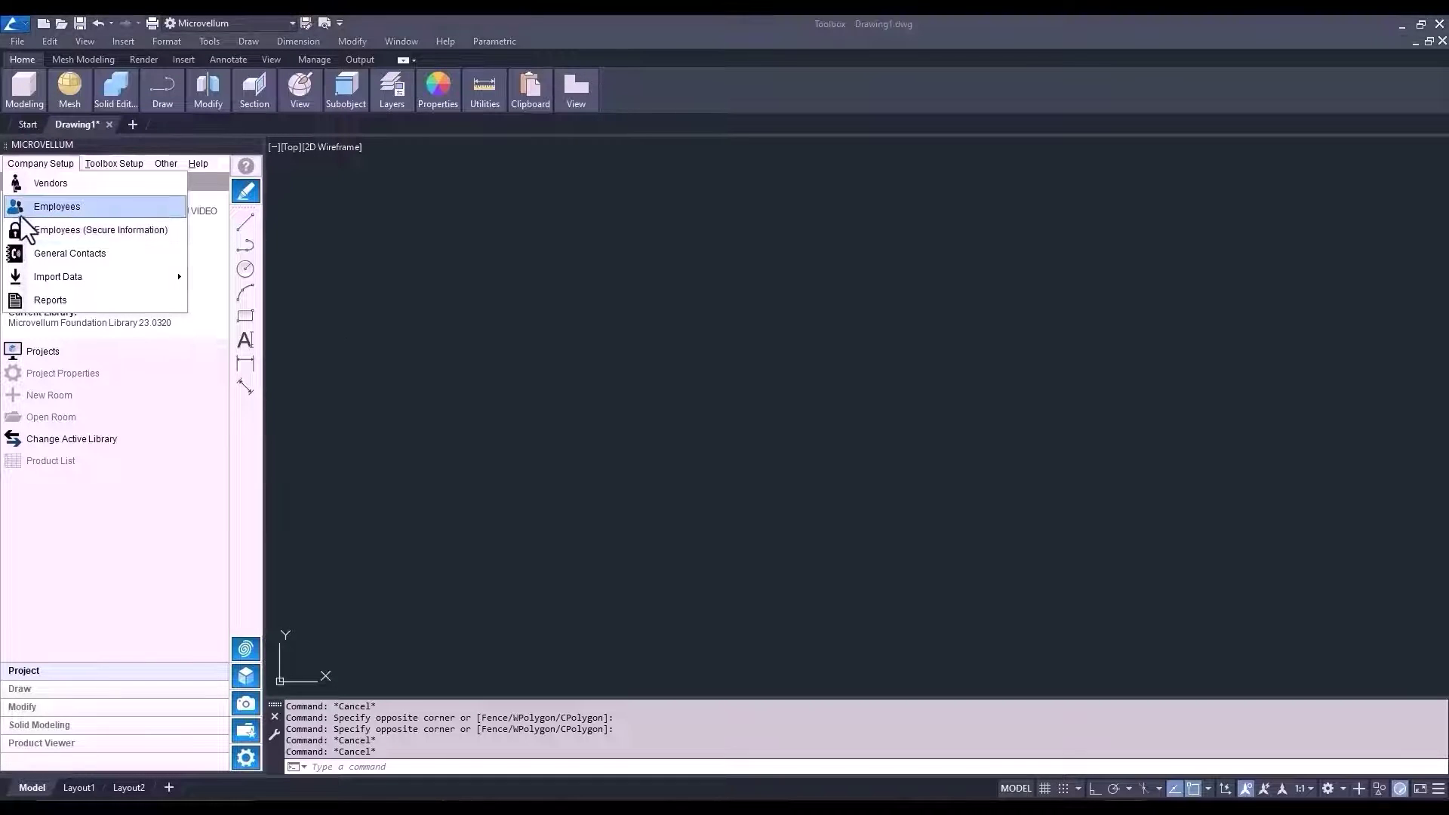
mouse_move(92, 168)
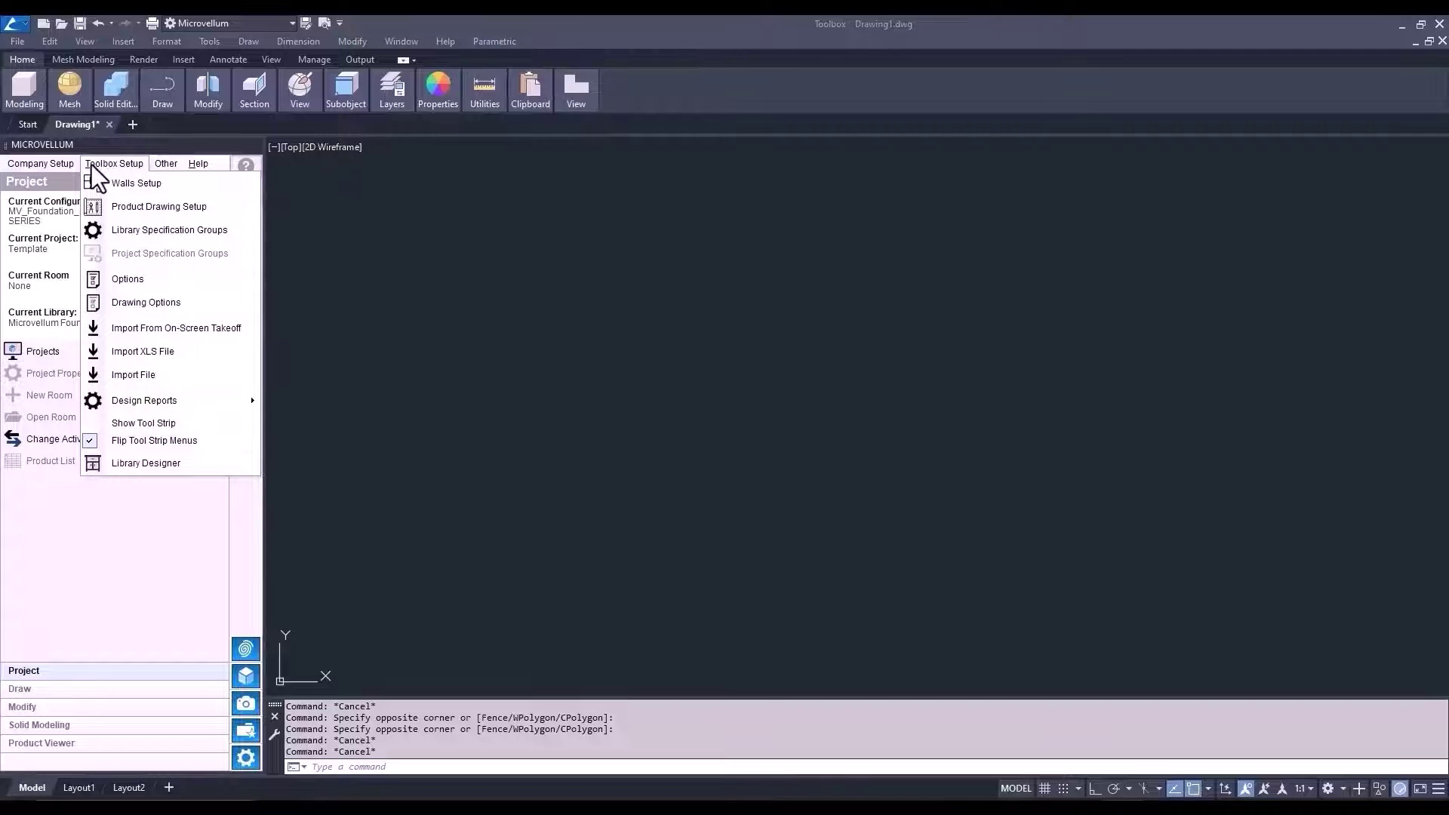
left_click(88, 229)
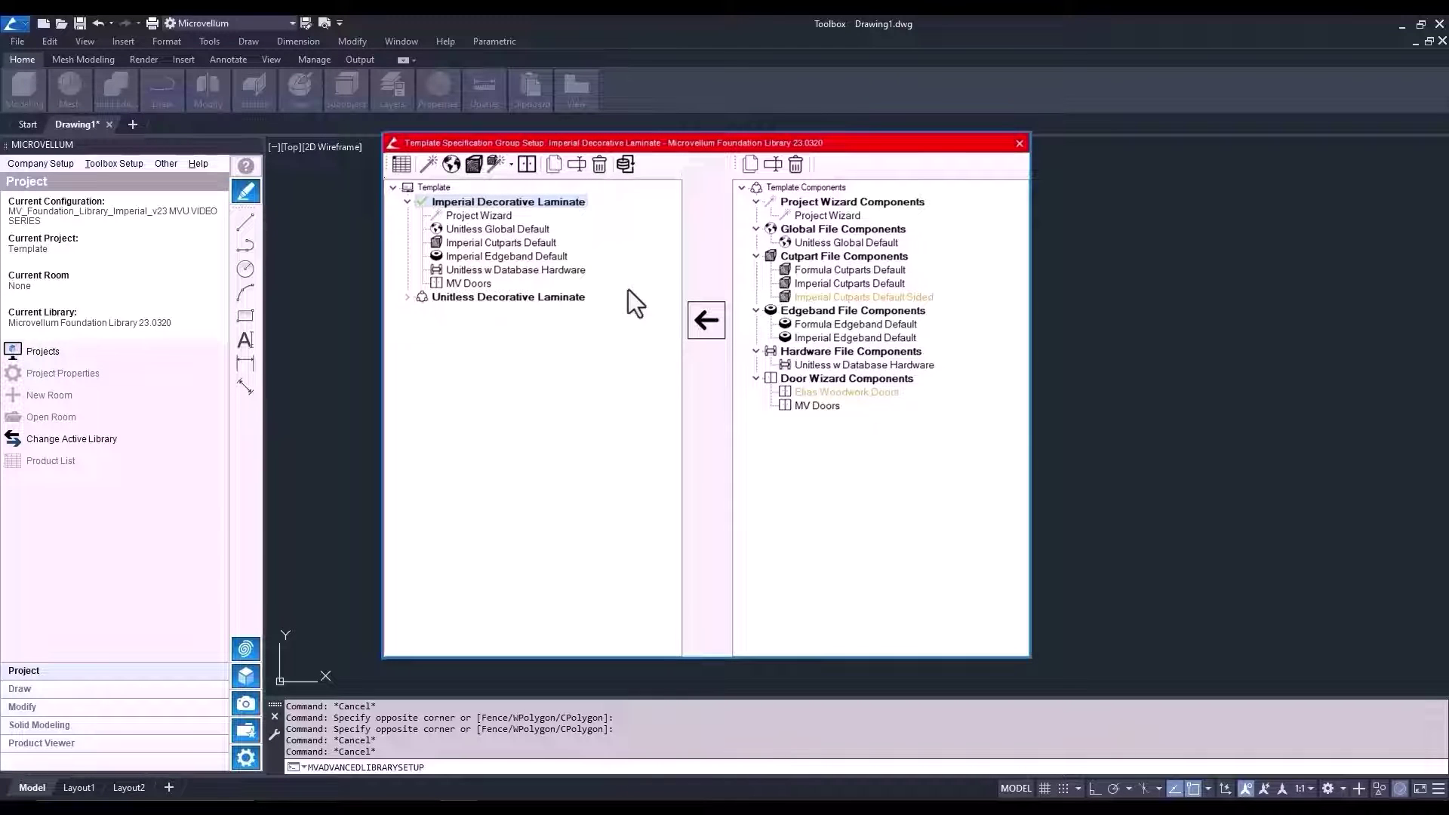
left_click(1020, 144)
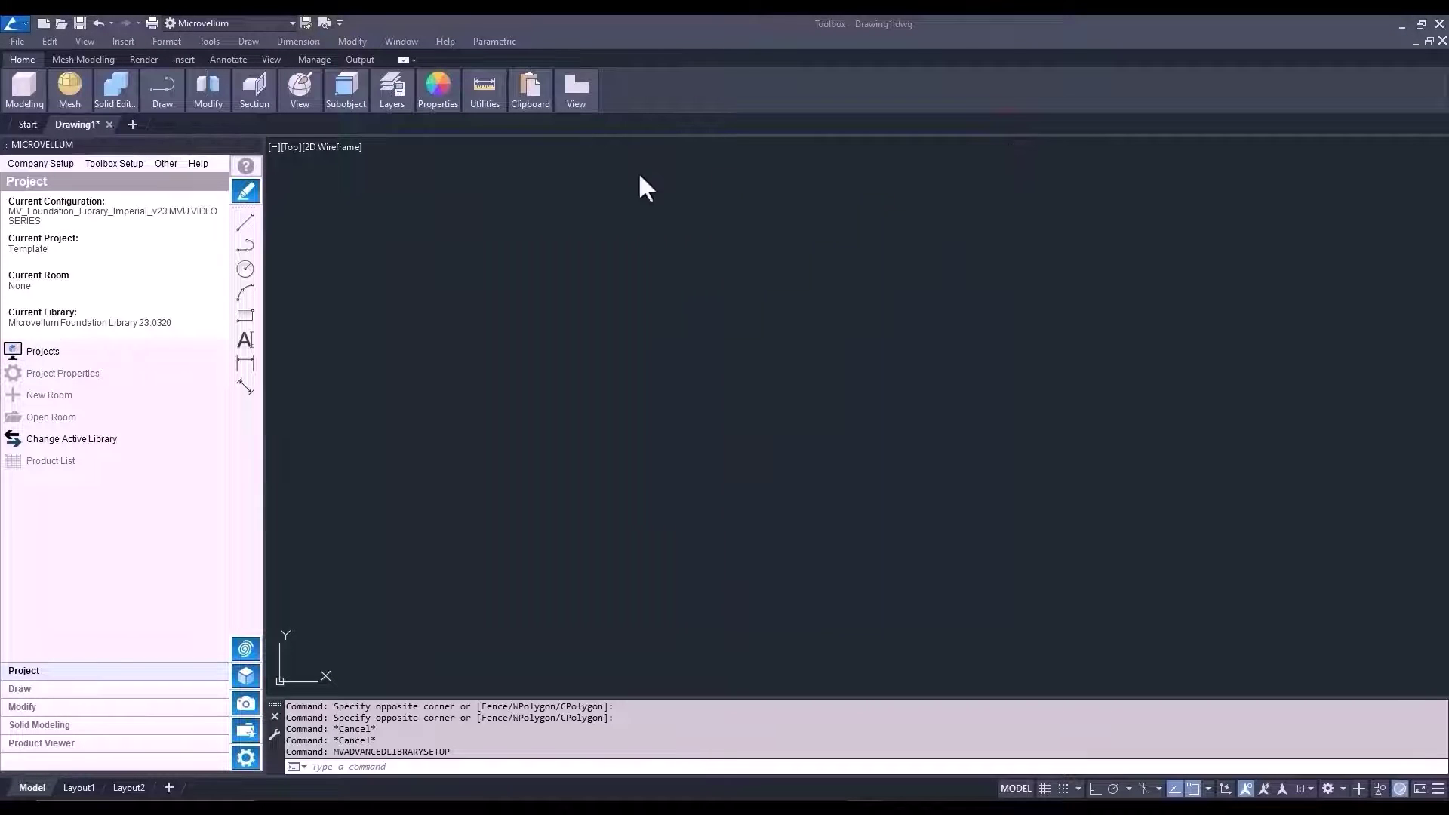
Review the General settings, including the Project Viewer Type choices, and the AutoCAD settings in the Configuration Editor, and close it
left_click(92, 164)
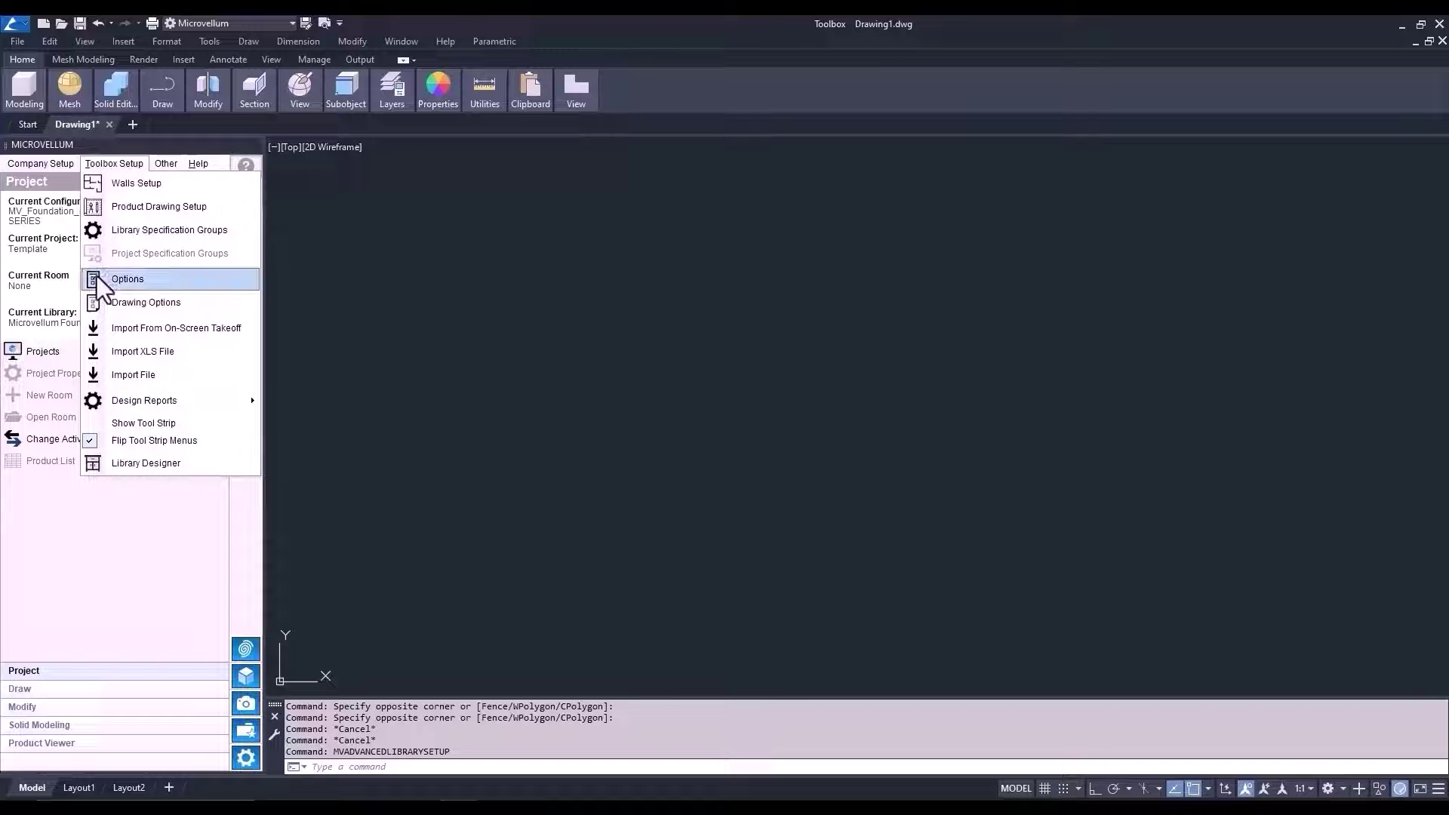
left_click(110, 279)
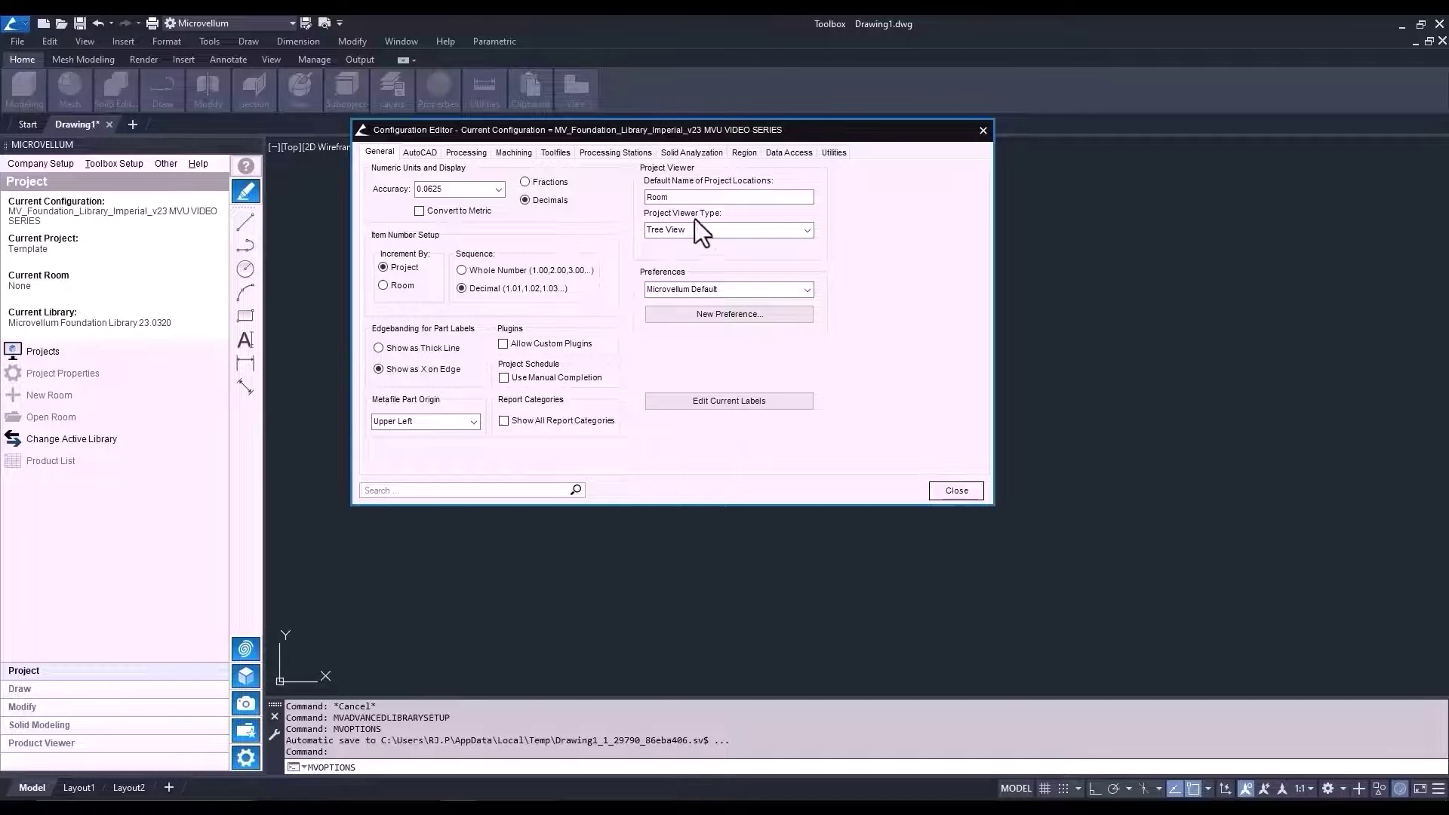
left_click(807, 231)
left_click(420, 152)
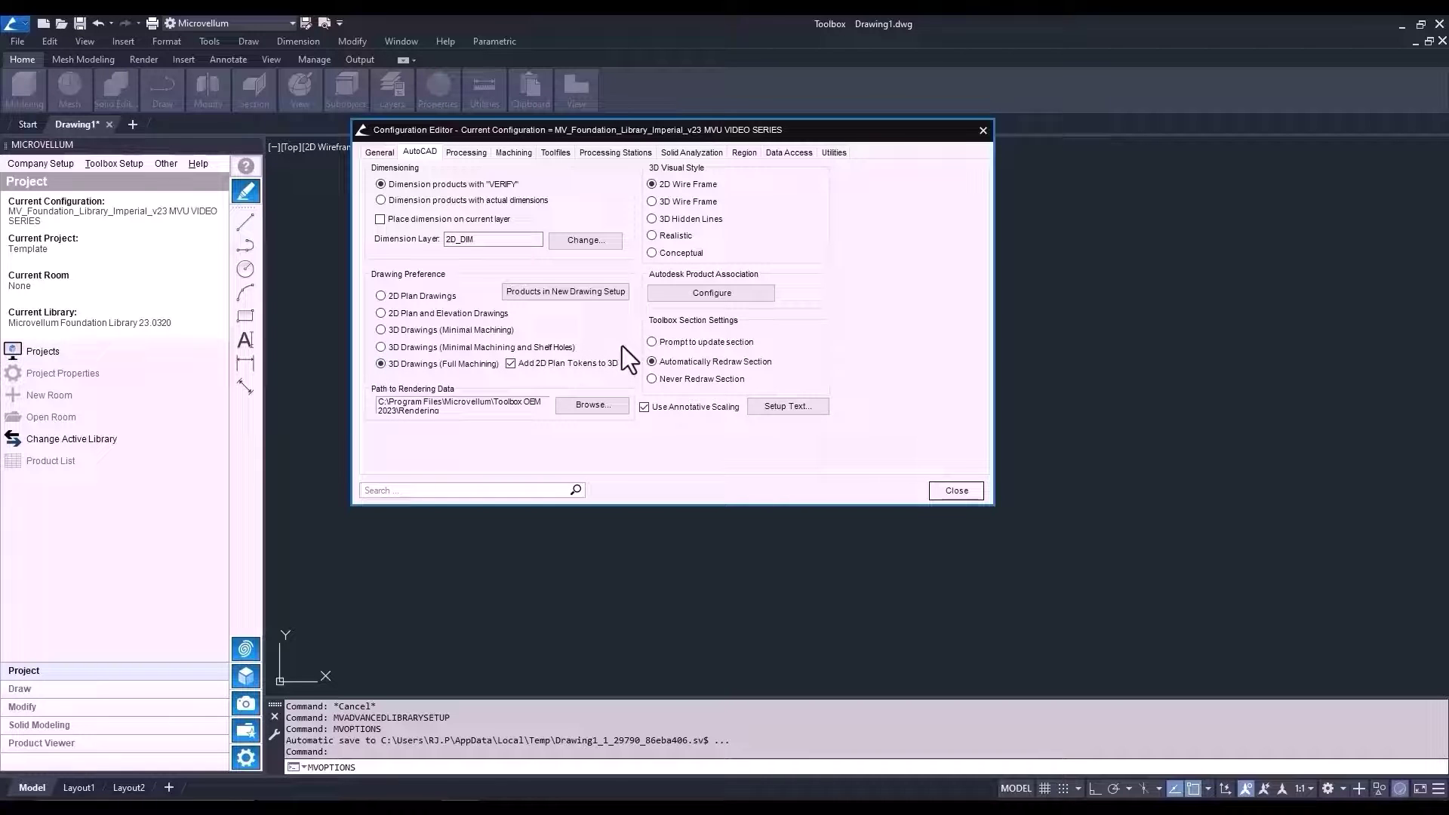
left_click(955, 490)
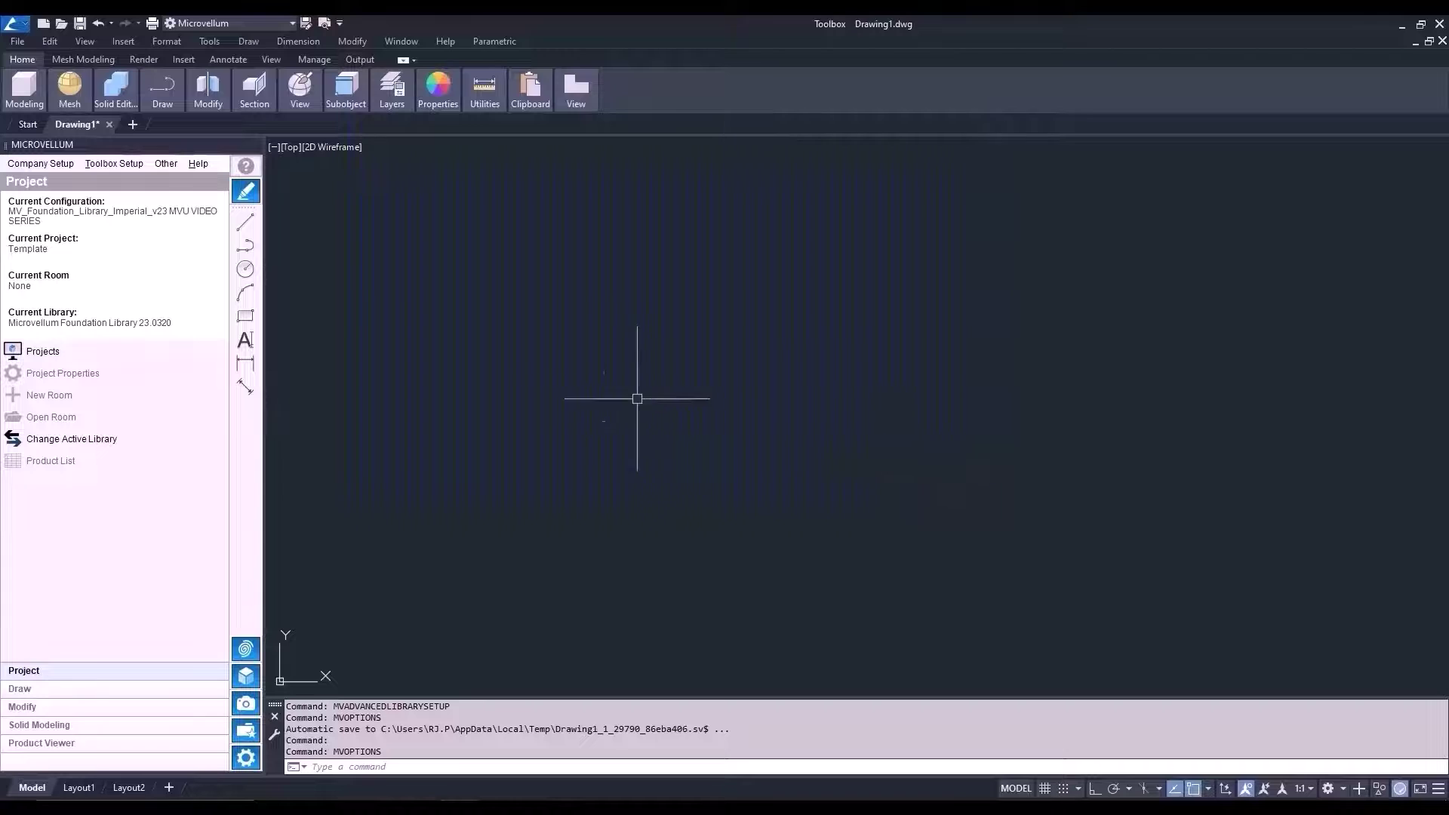
Review the Display, User Preferences, Drafting and Selection settings in the Drawing Options without changing anything
left_click(114, 164)
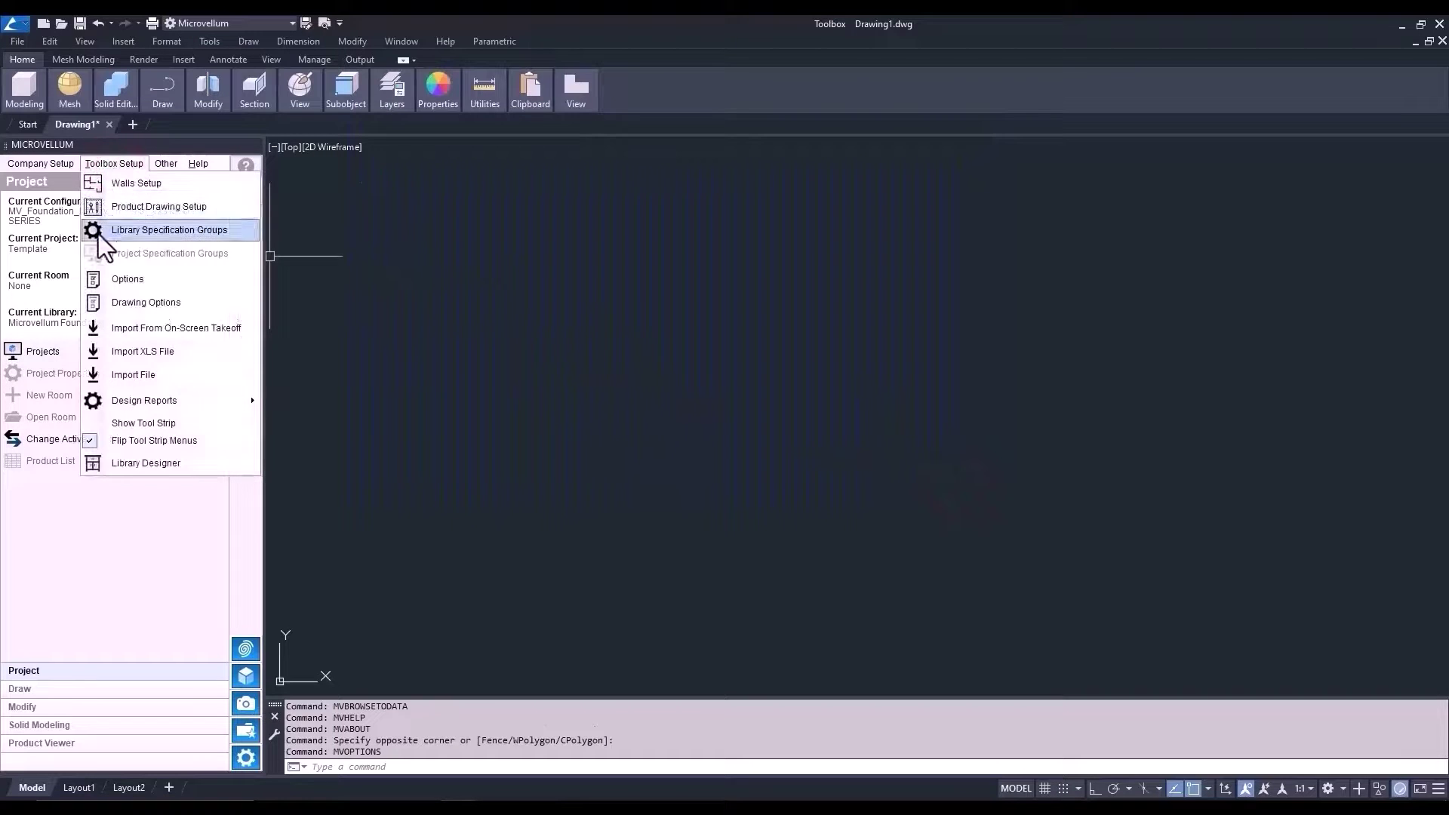
left_click(94, 302)
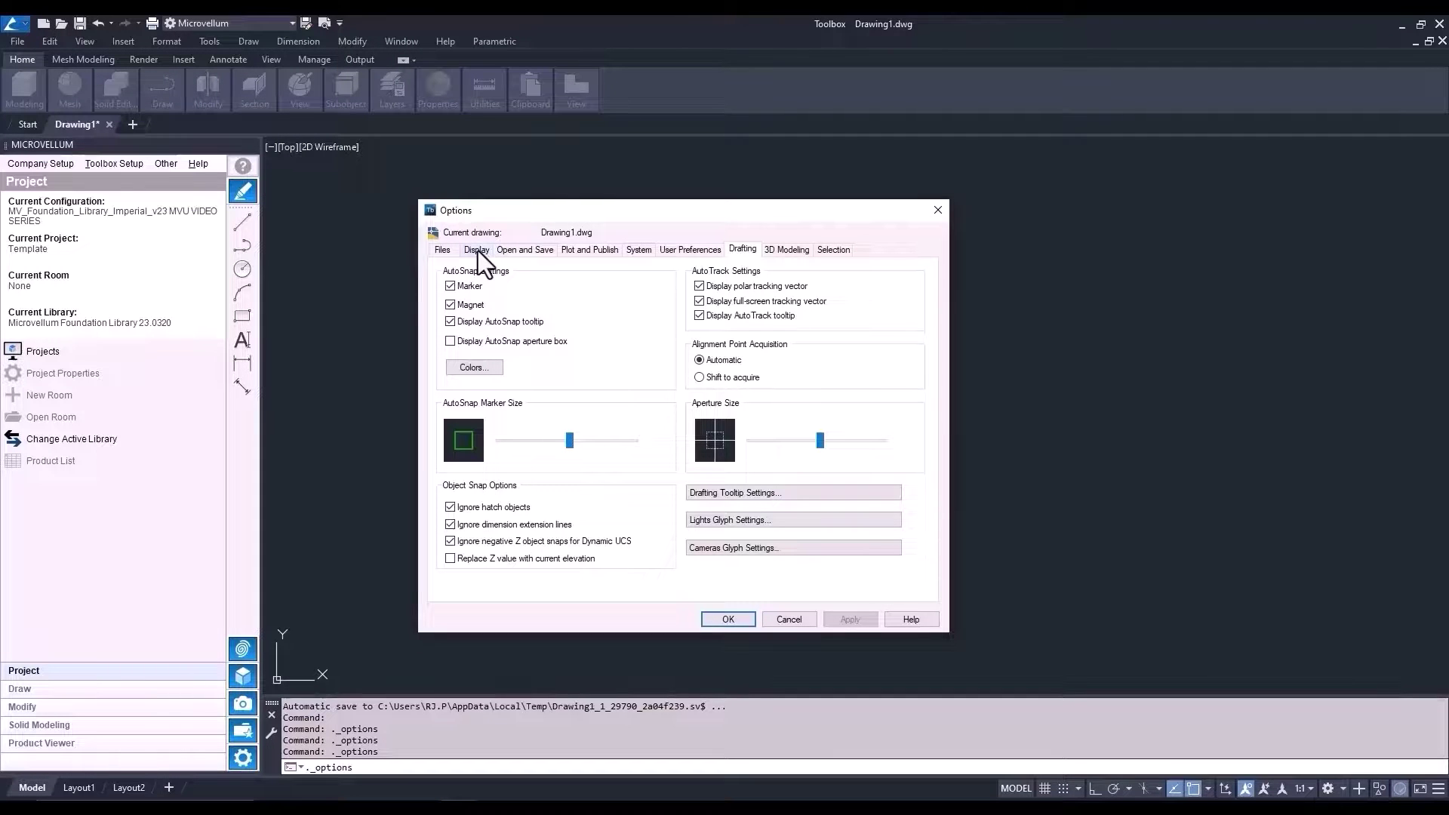
left_click(478, 251)
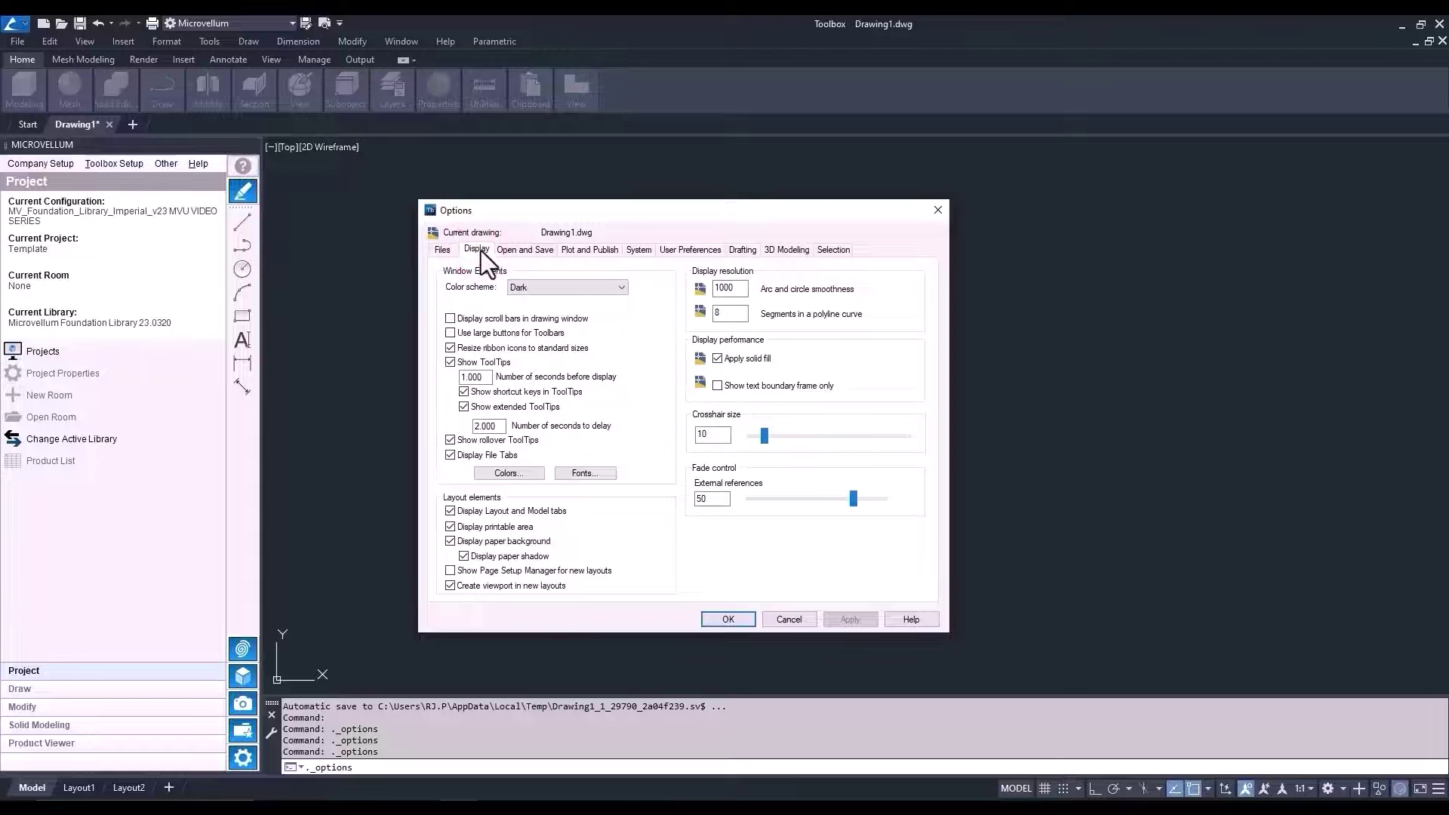
left_click(664, 250)
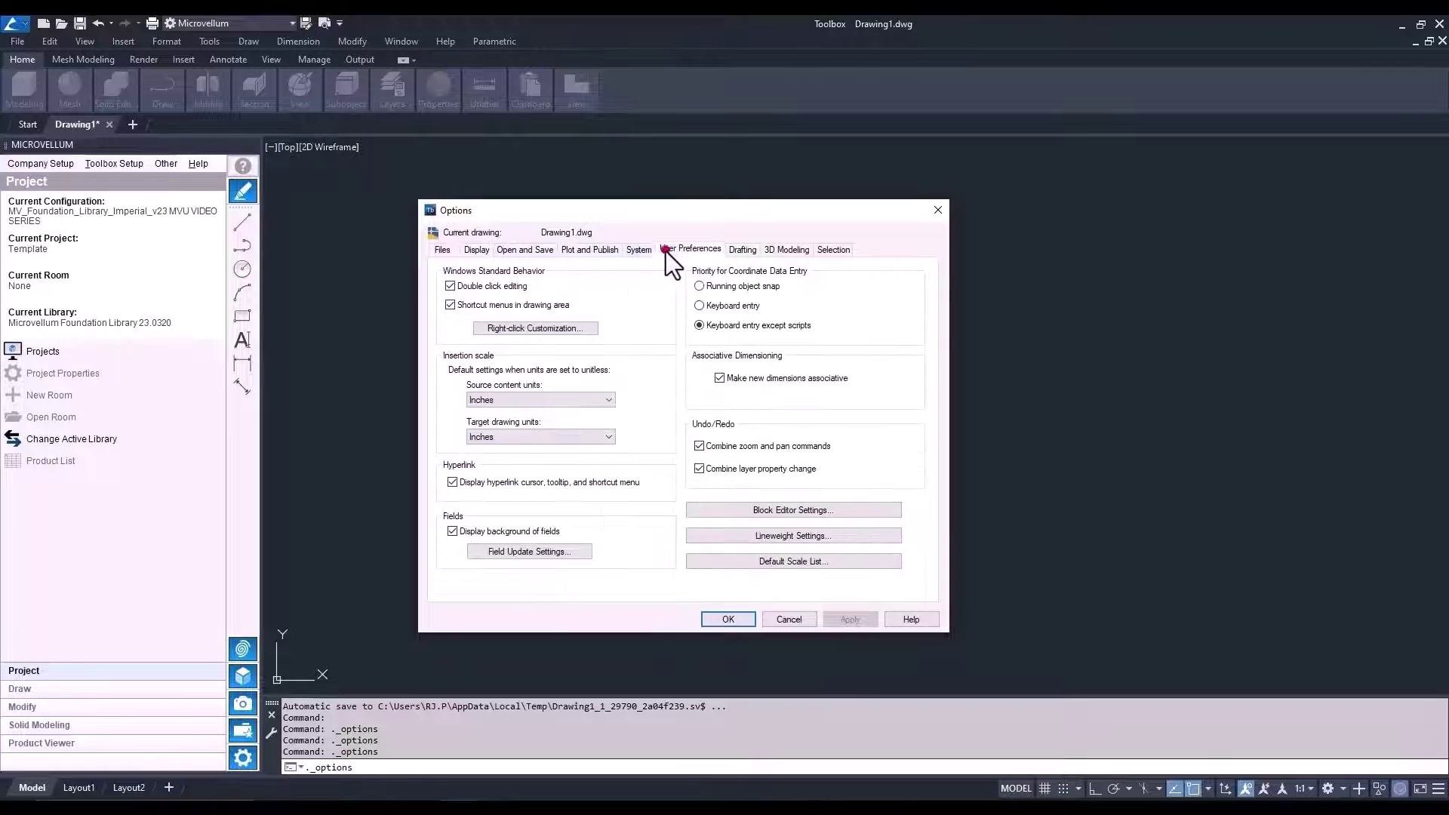
left_click(740, 251)
left_click(829, 250)
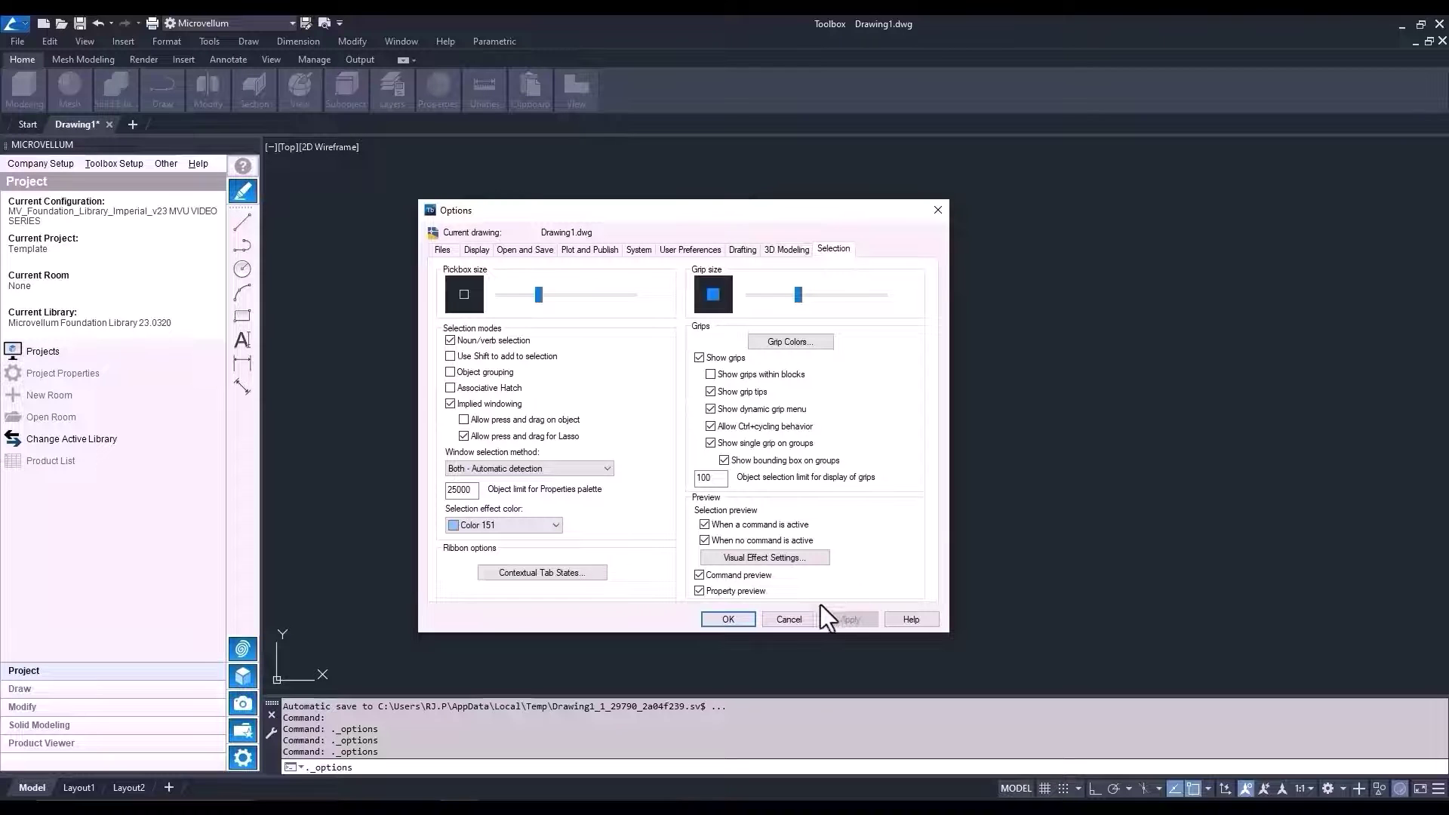
left_click(804, 619)
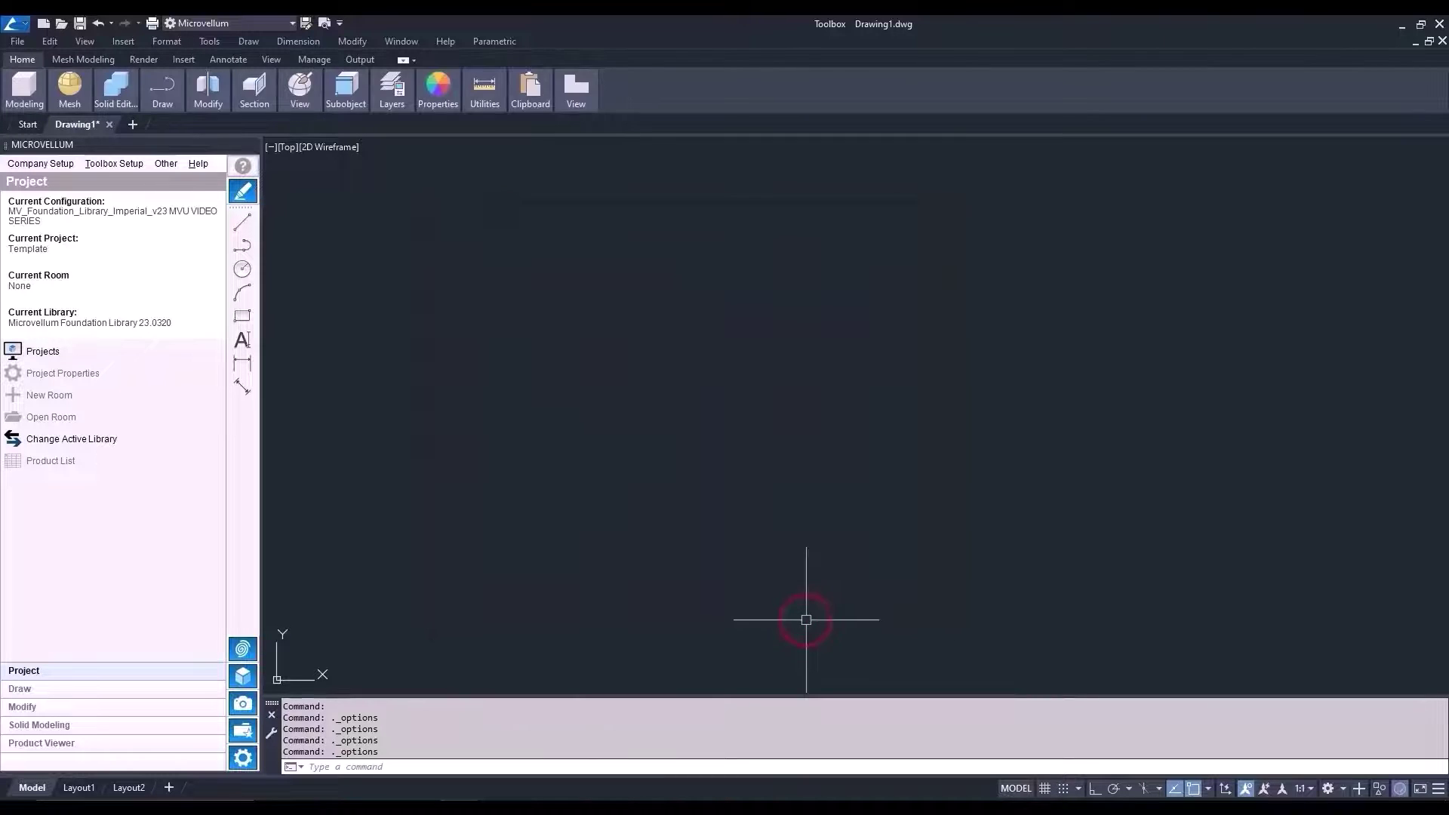
left_click(115, 165)
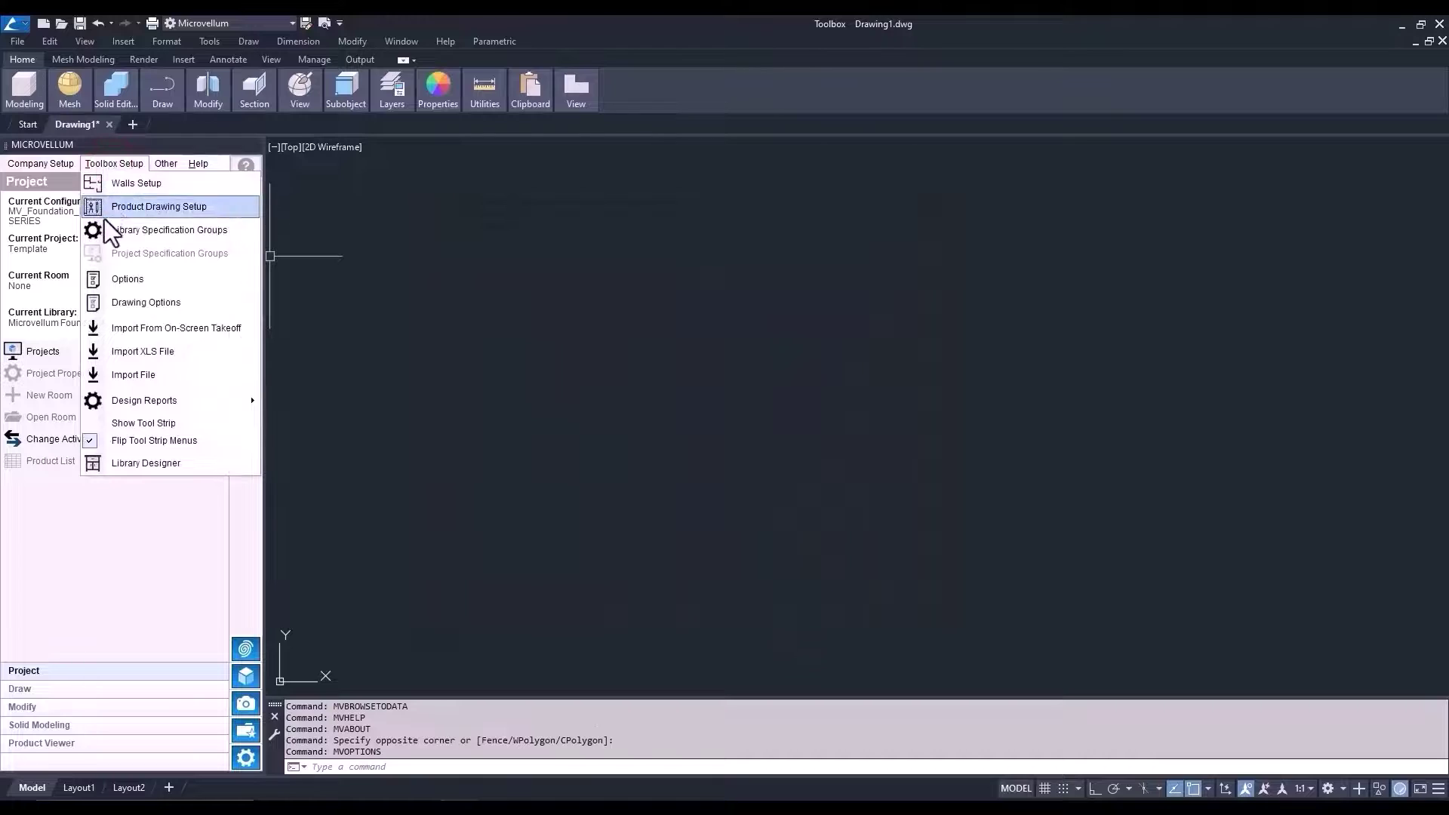
left_click(93, 304)
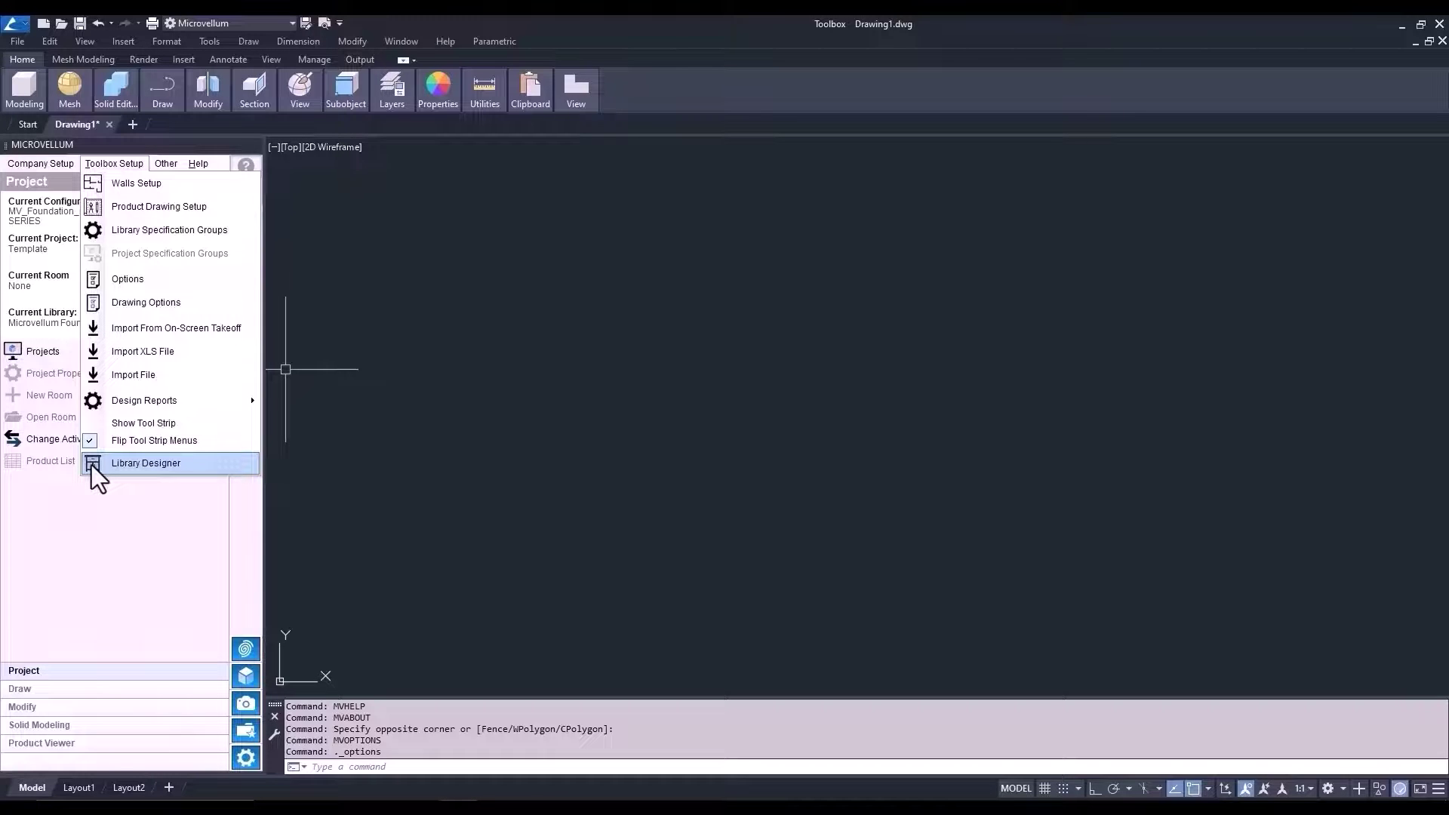
Enable Show Tool Strip and disable Flip Tool Strip Menus for the Microvellum palette
left_click(92, 424)
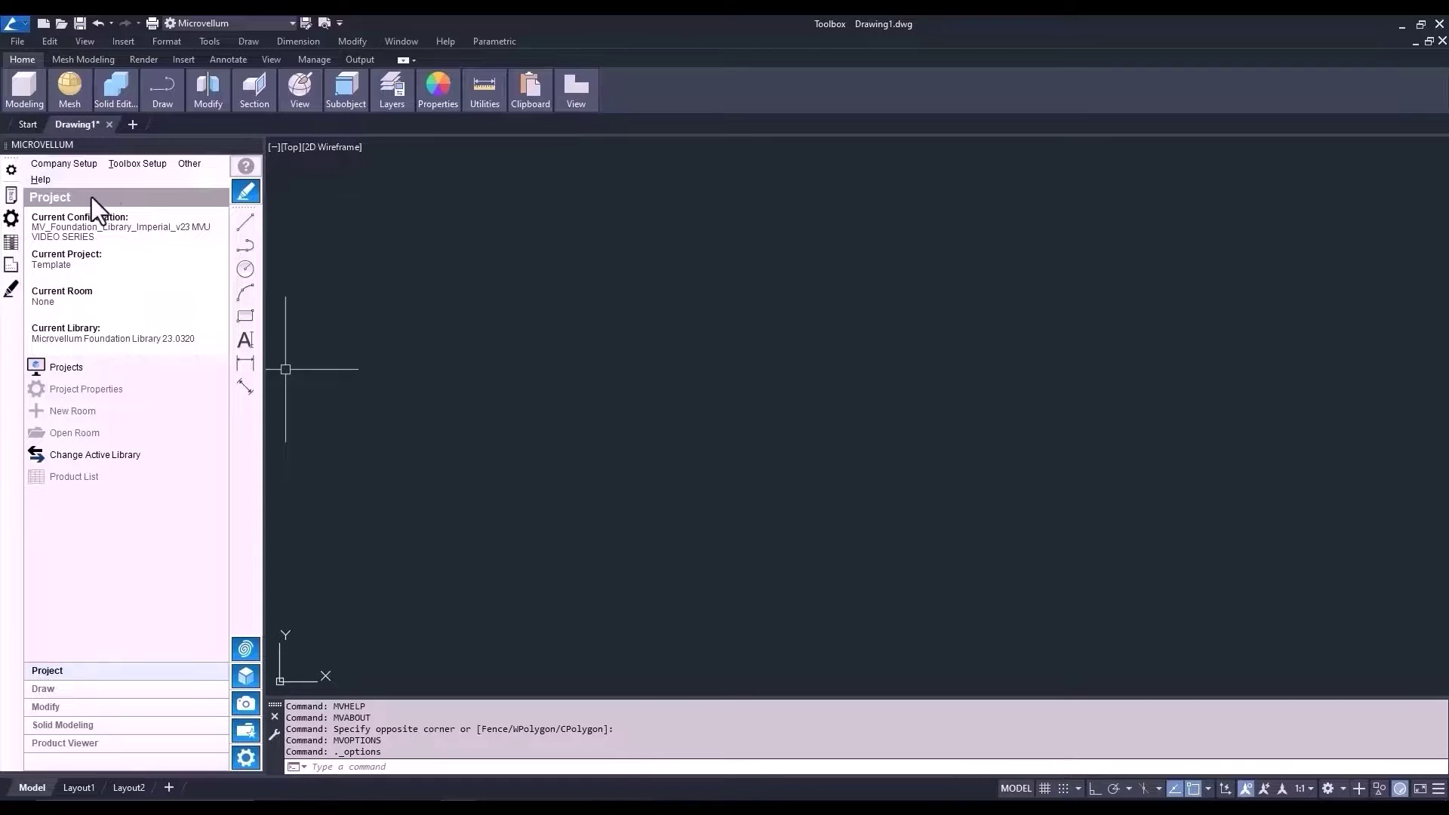
left_click(133, 164)
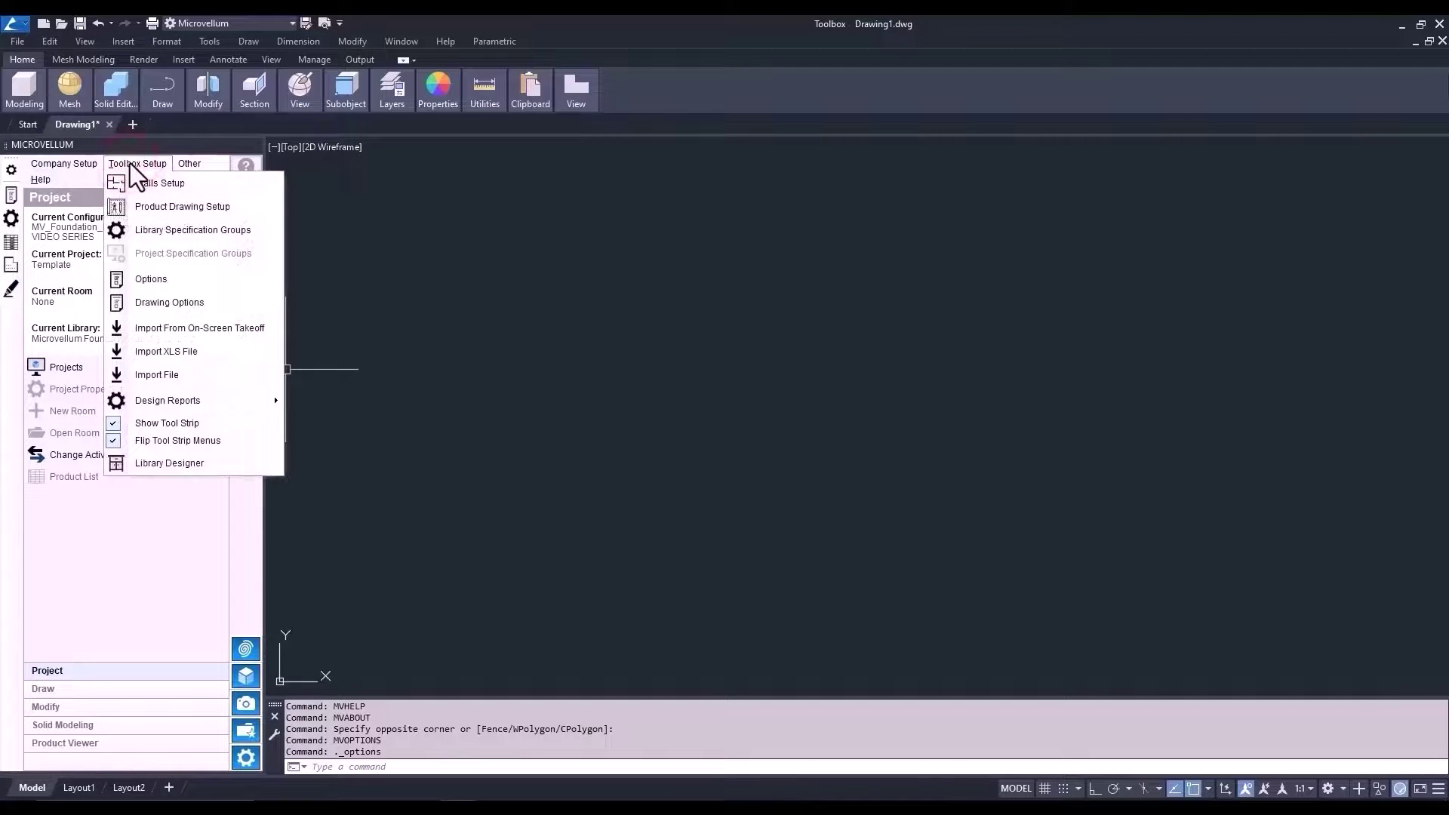
left_click(114, 442)
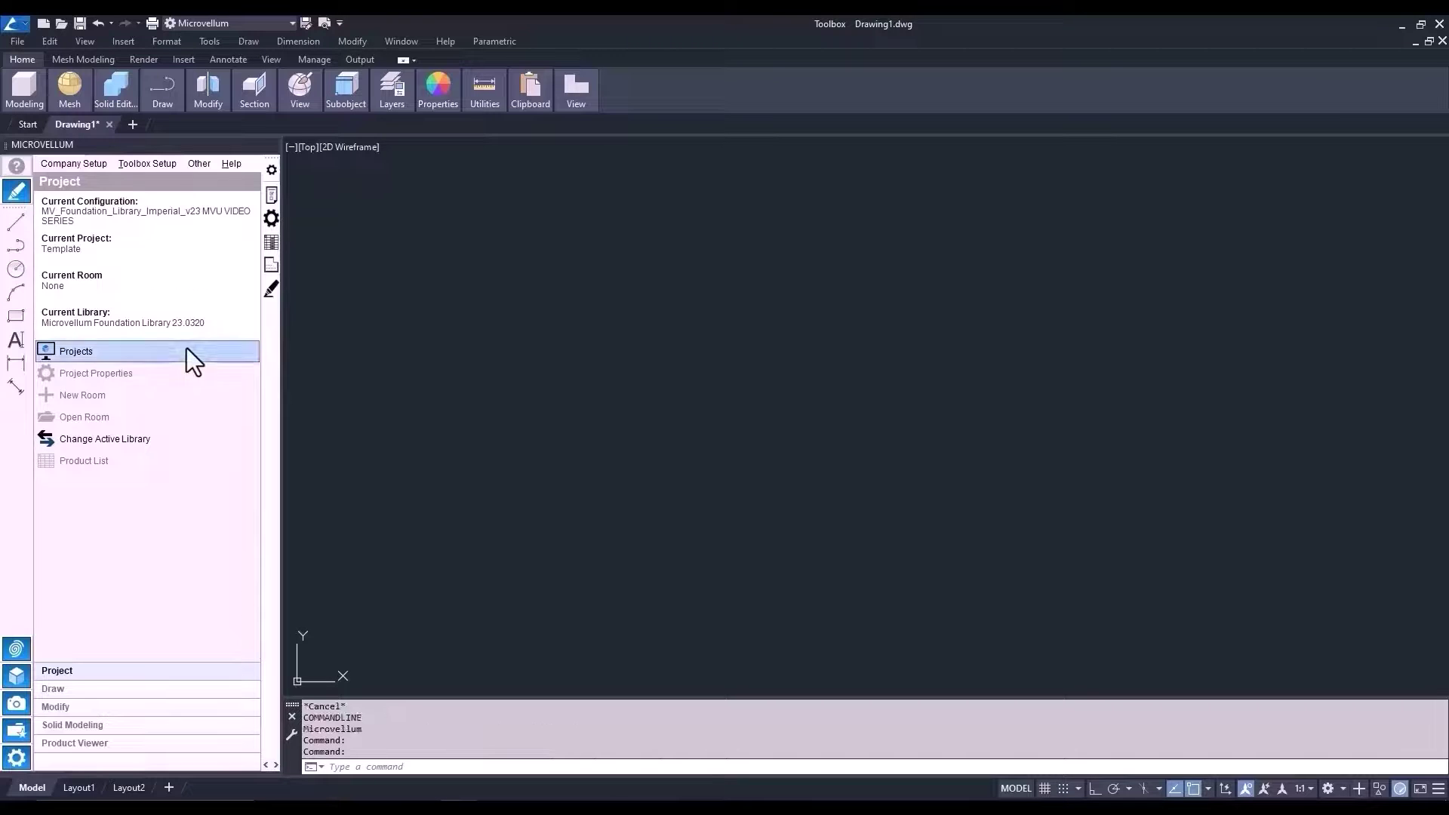
Look over the Other and Help commands, and browse to the factory data folder of the current configuration
left_click(197, 165)
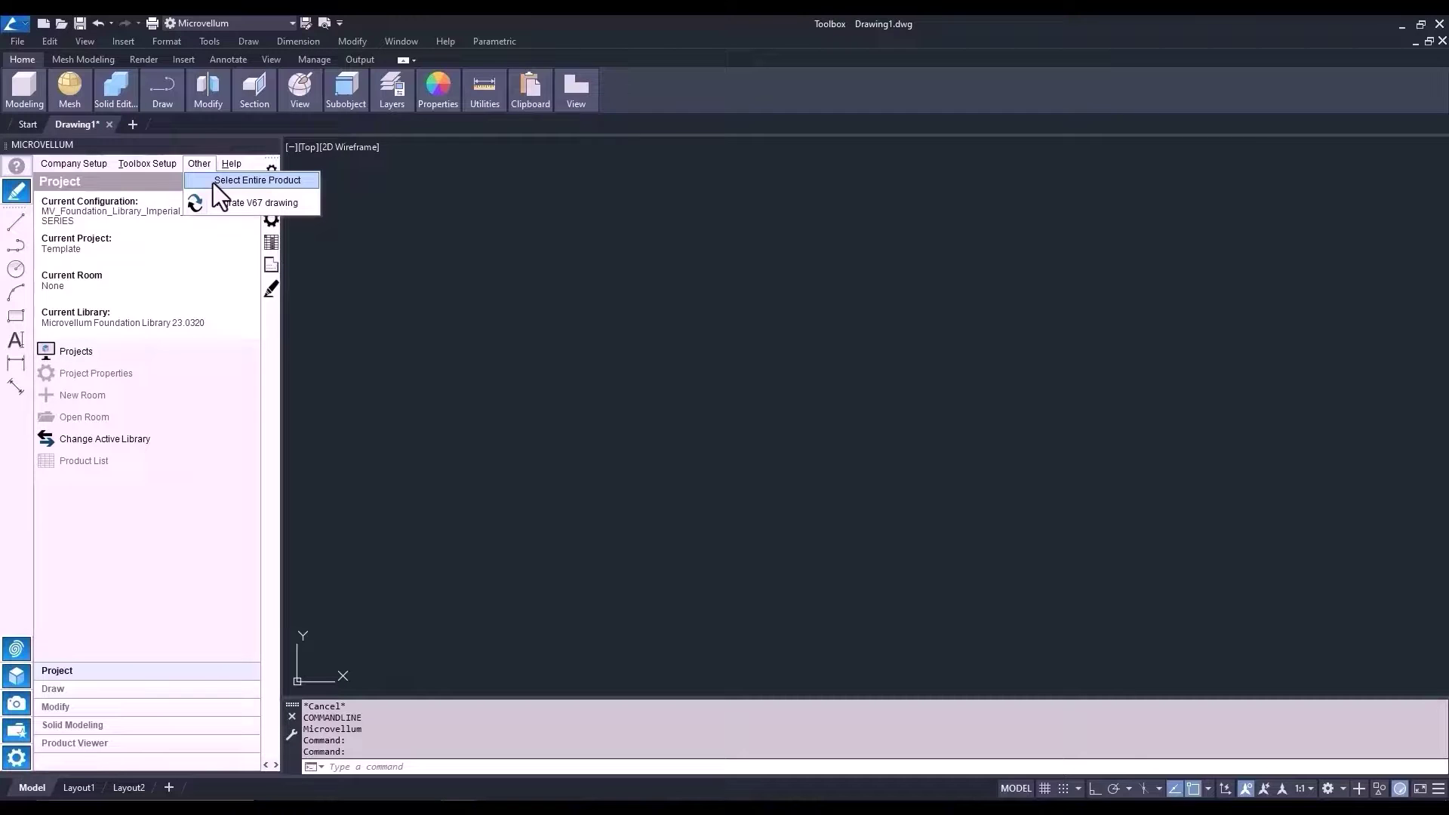
mouse_move(223, 169)
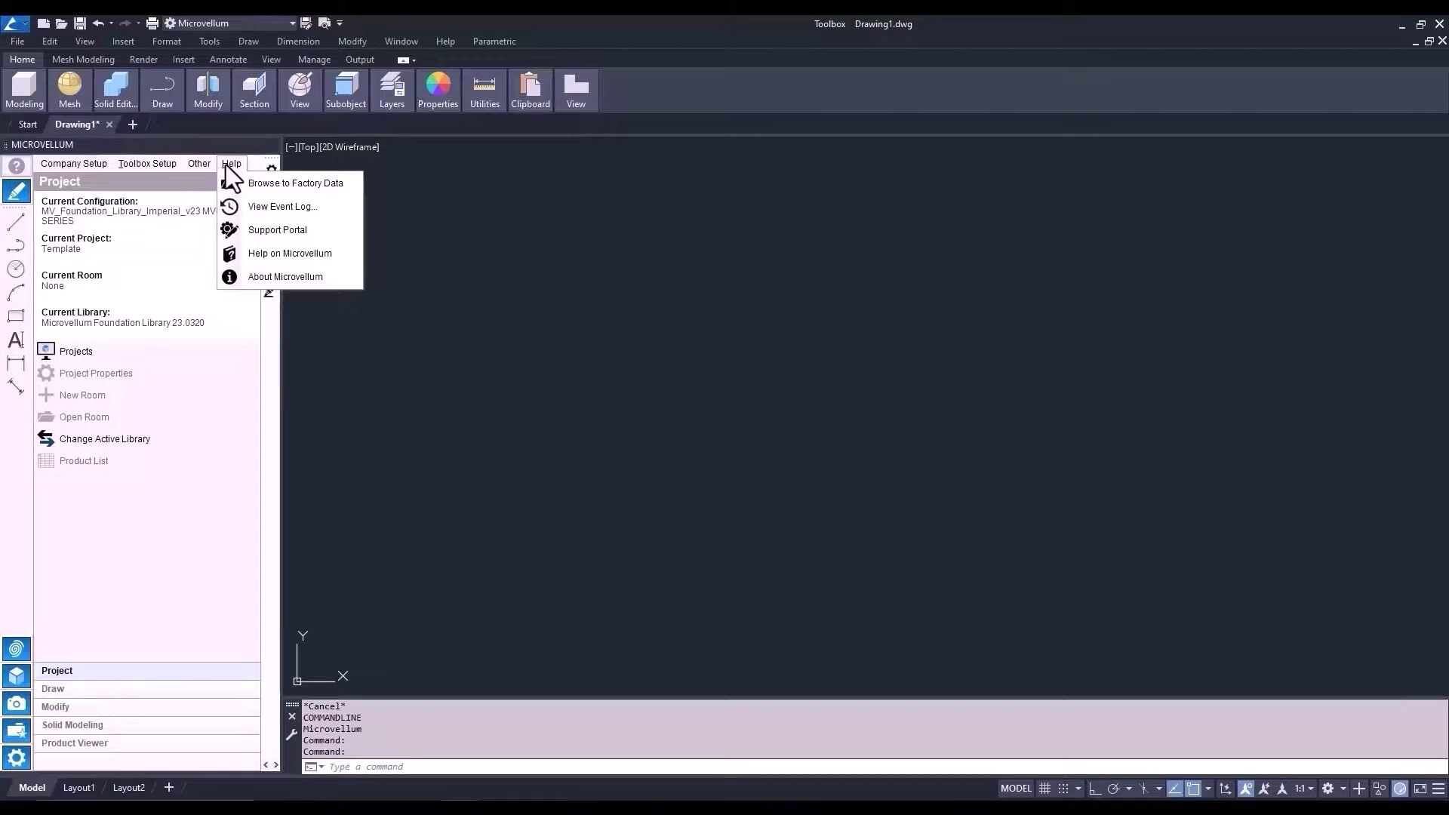
left_click(226, 188)
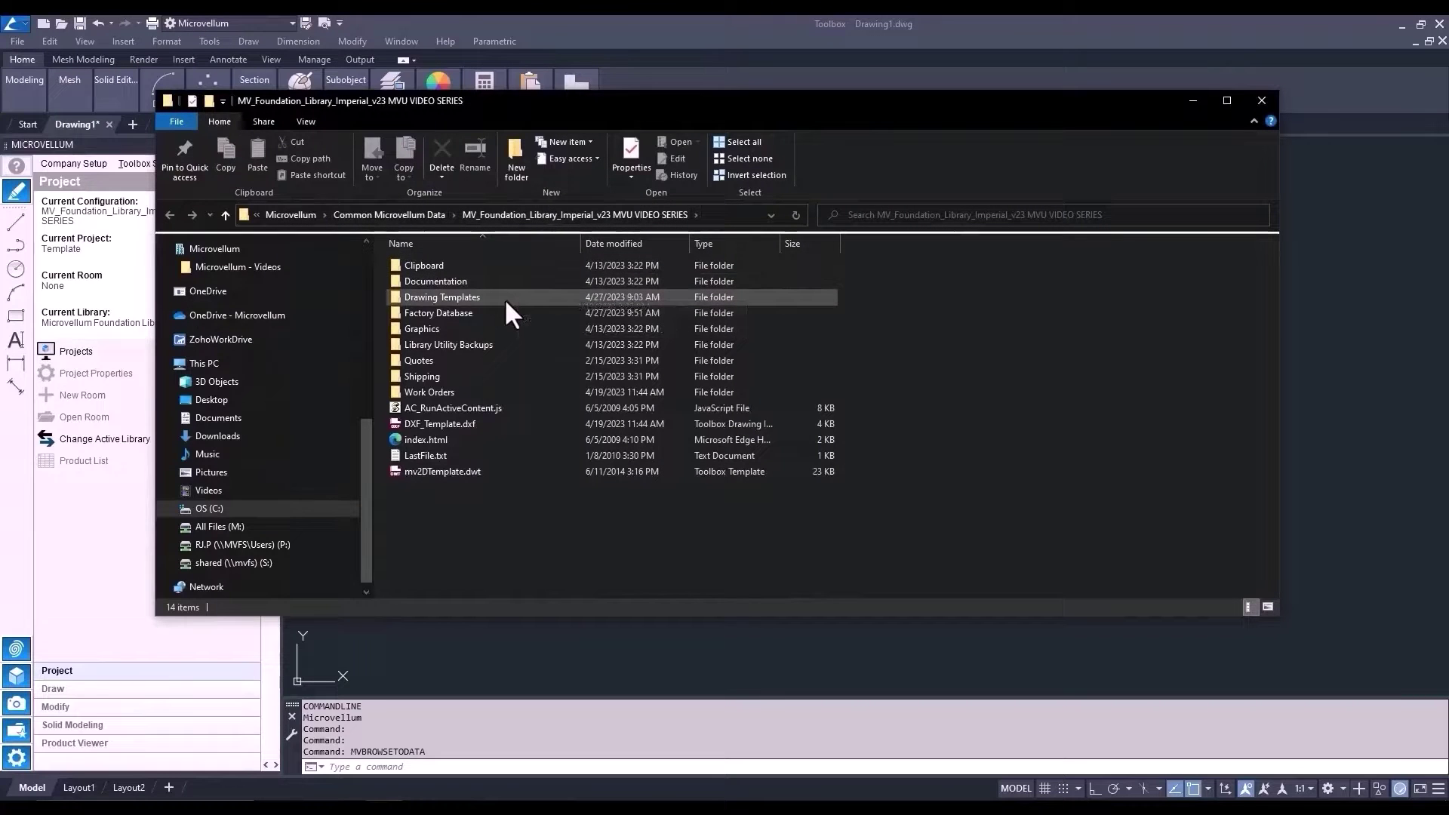
mouse_move(500, 306)
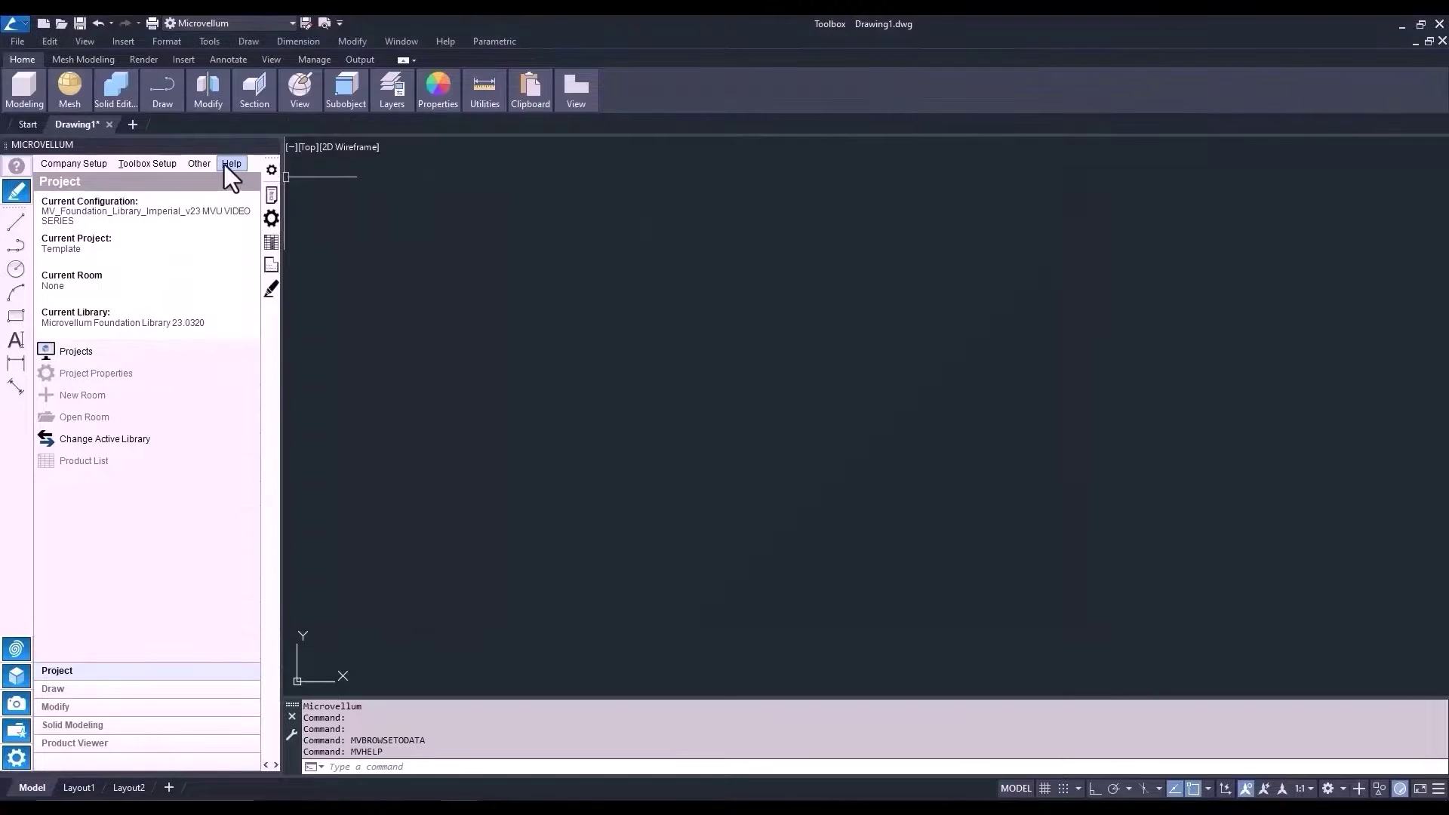
View the About Microvellum information, look through the Software Features list, and close the window
left_click(227, 164)
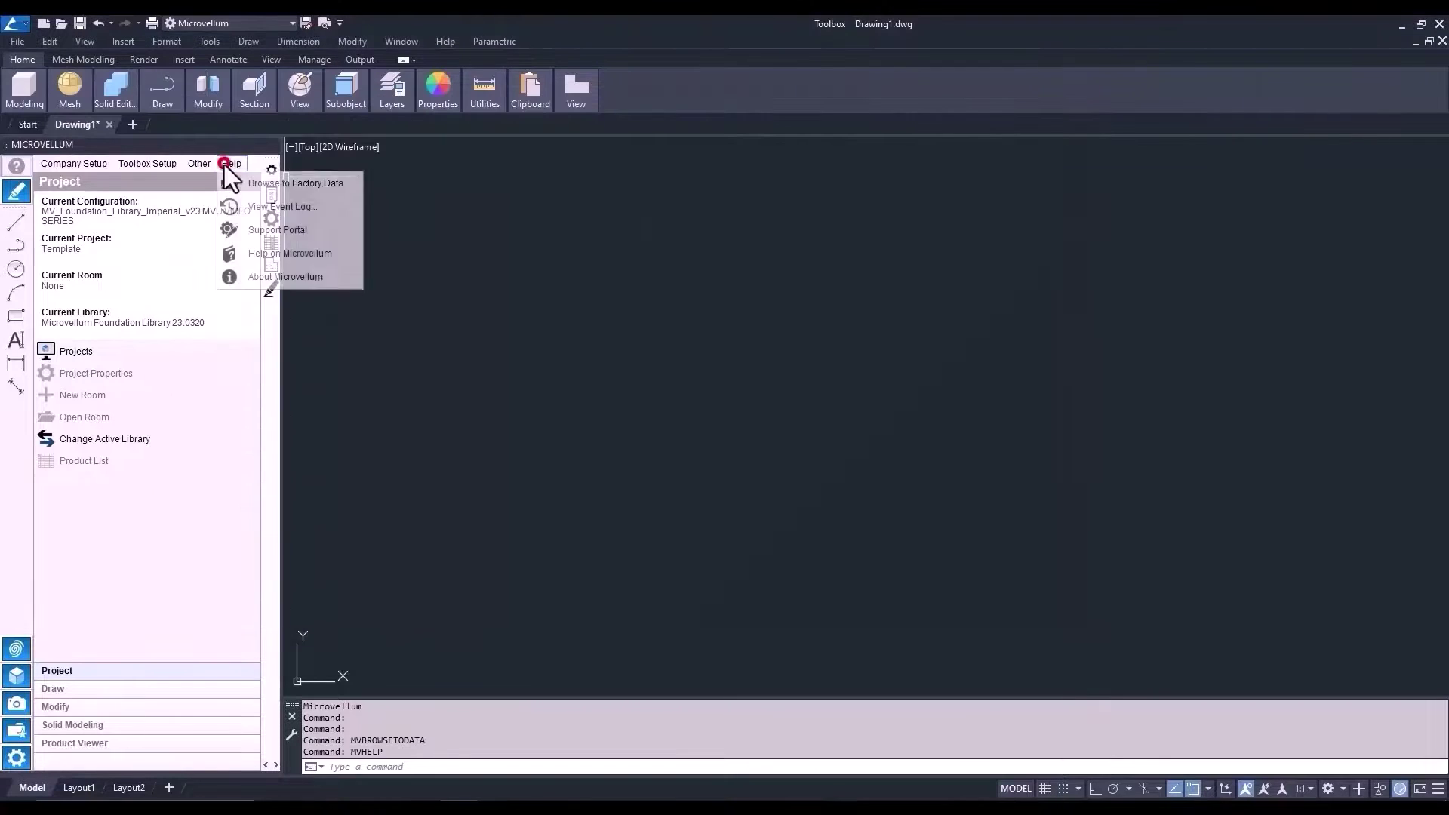
left_click(224, 278)
left_click_drag(339, 30, 839, 145)
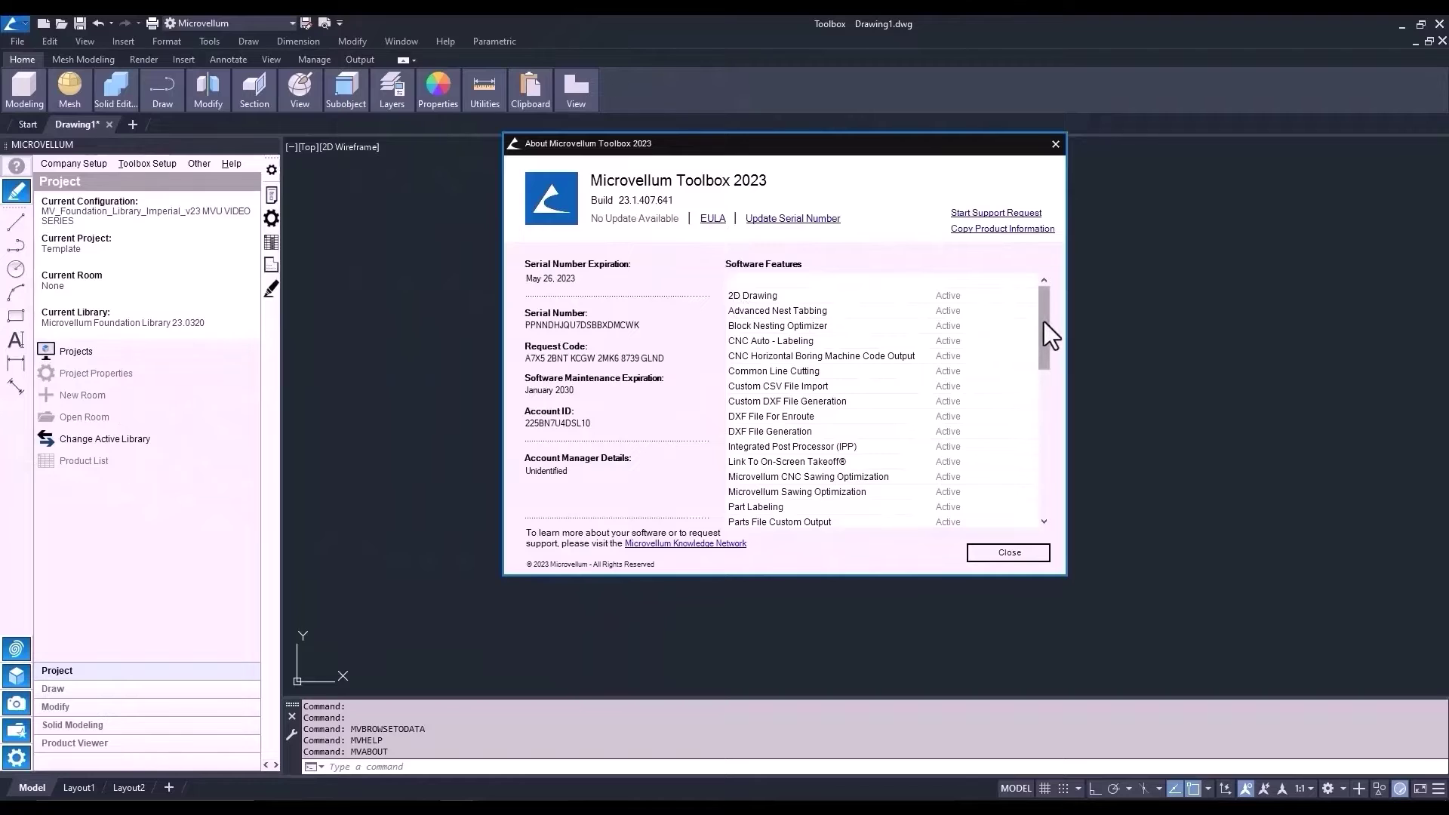
mouse_move(1045, 319)
left_mouse_down()
mouse_move(1057, 418)
mouse_move(1034, 364)
mouse_move(1044, 315)
left_mouse_up()
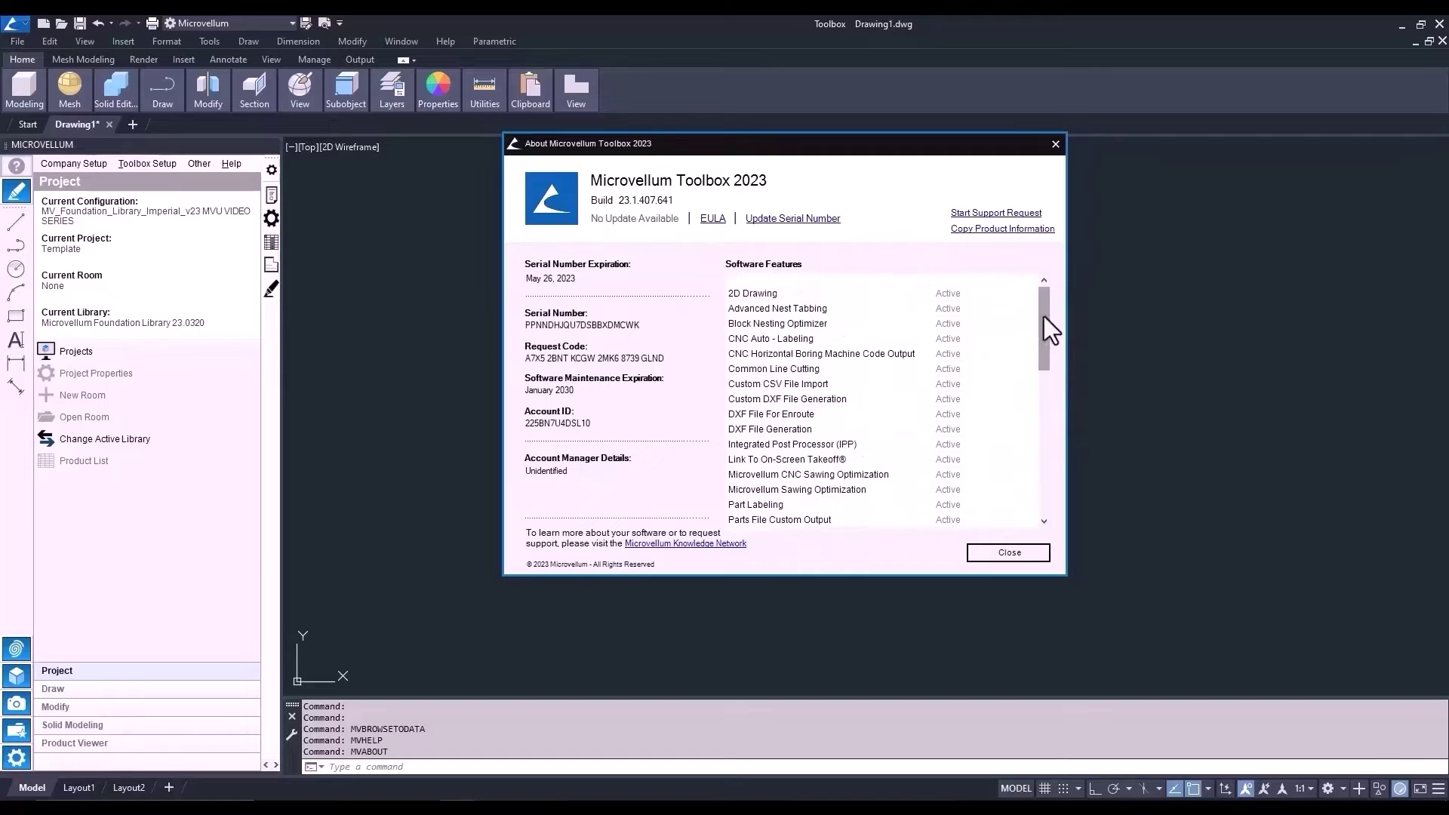
left_click(1054, 145)
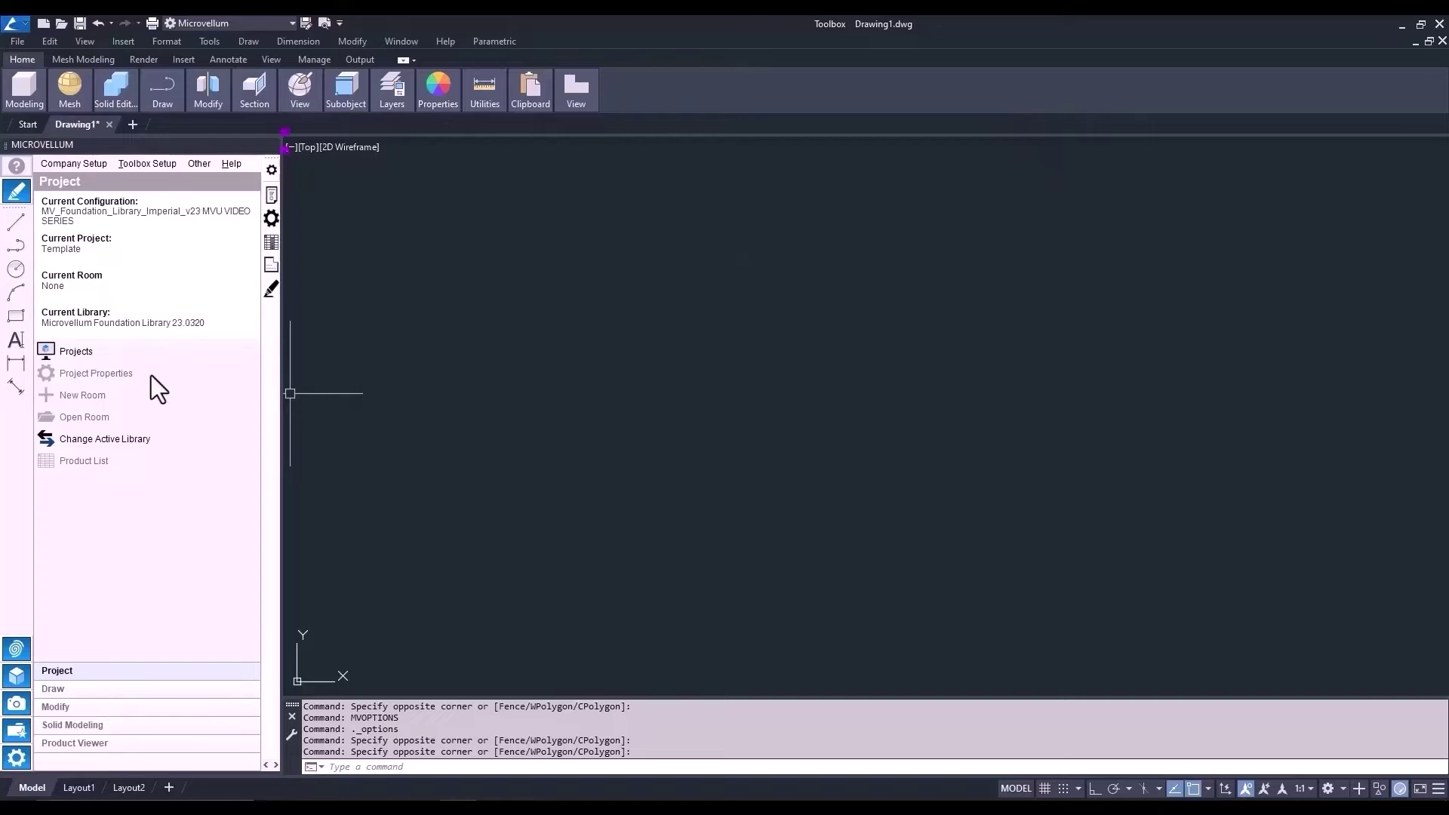
Open the project selection window to view the available project folders
left_click(83, 351)
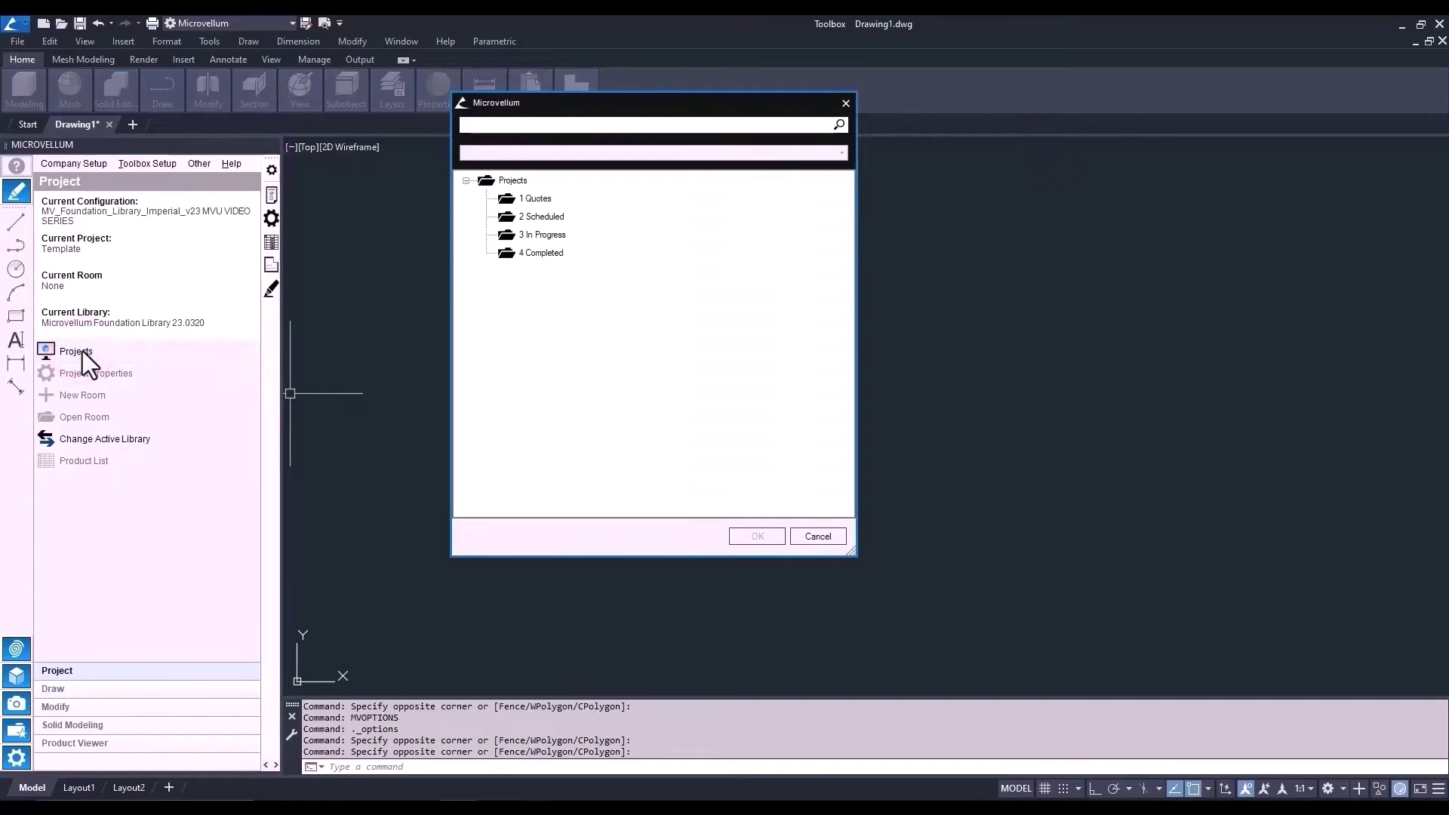